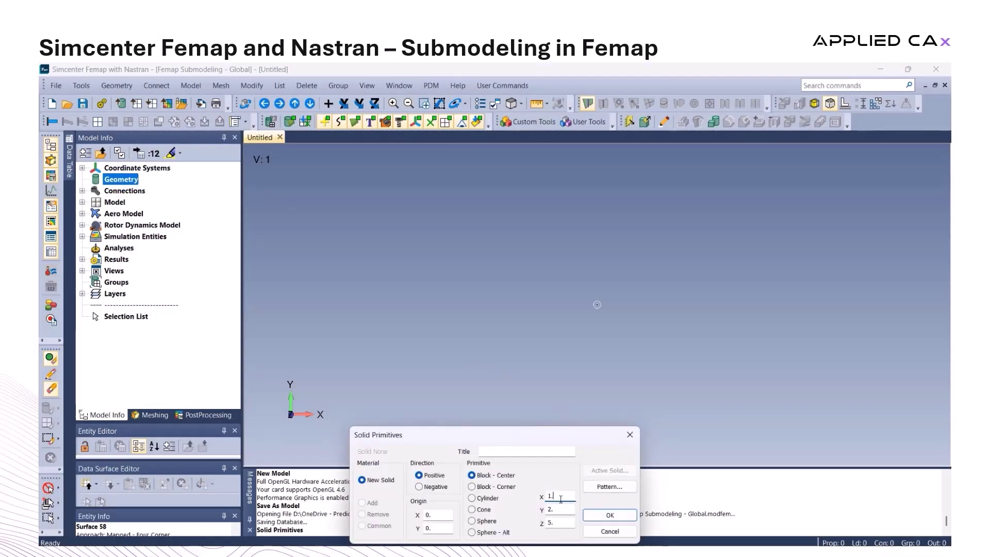
Create the block and slice it with a plane based at point 7
left_click(610, 515)
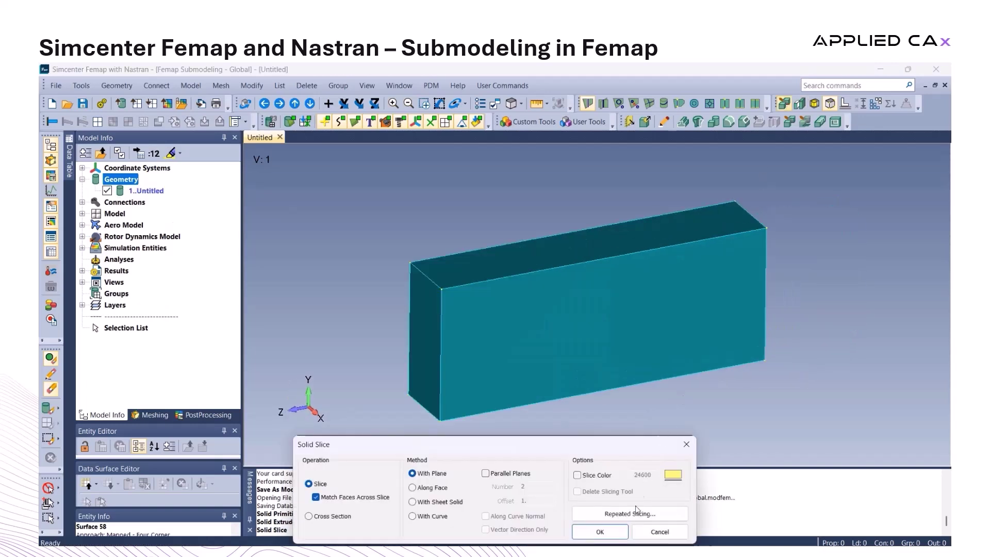
left_click(600, 531)
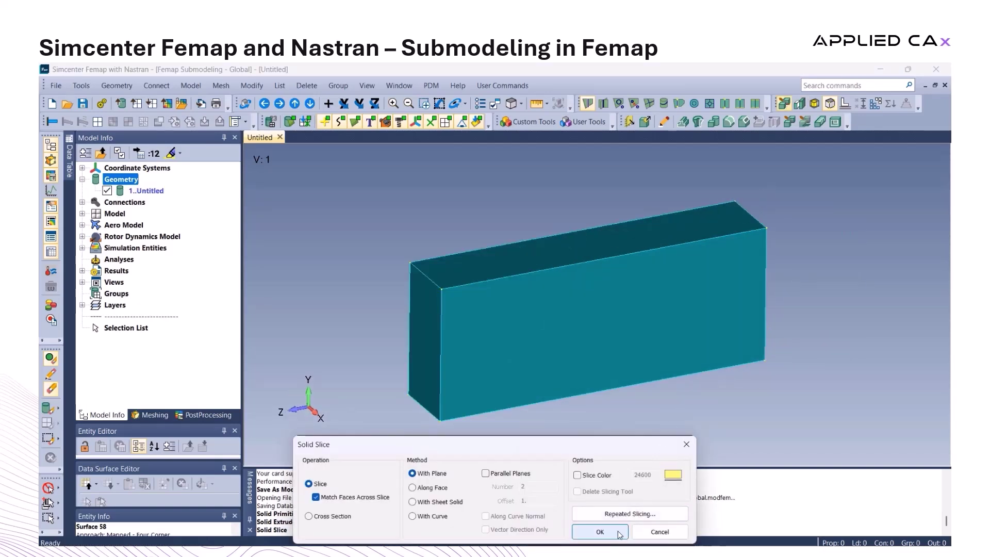
left_click(619, 326)
key("Return")
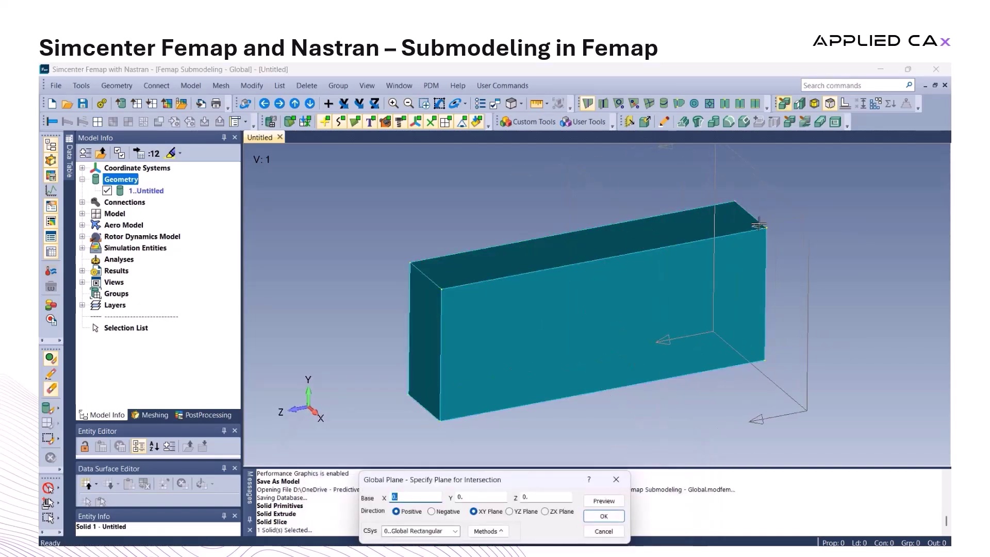
right_click(769, 208)
left_click(782, 360)
left_click(728, 353)
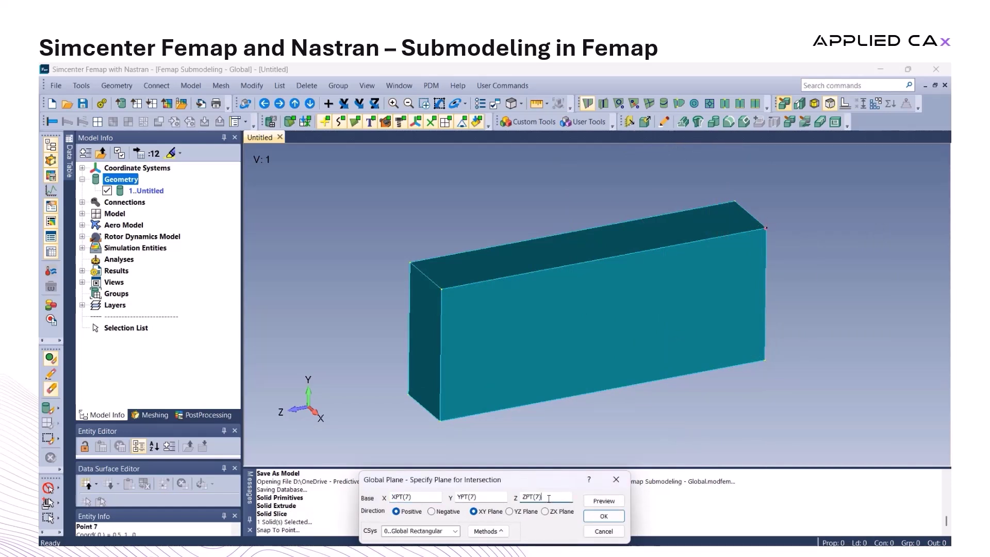
left_click(598, 516)
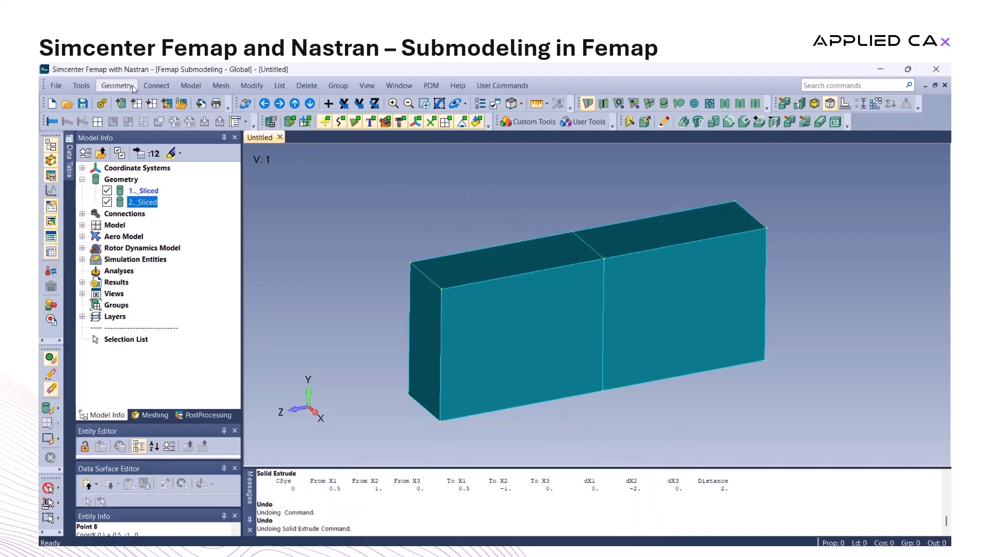
Cut a depth-1 notch by extruding Surface 4 along the vector from point 4 to point 1
left_click(117, 85)
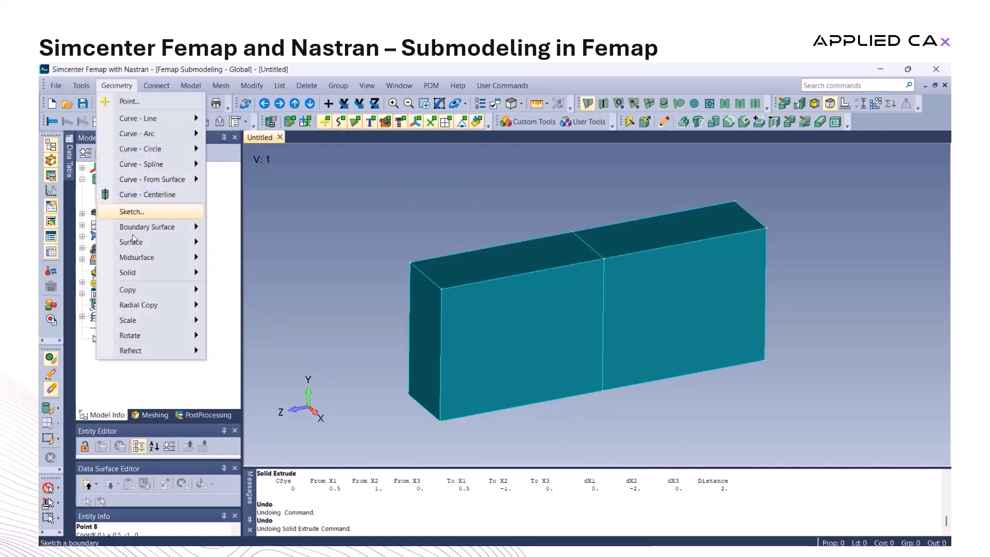
mouse_move(154, 281)
left_click(252, 206)
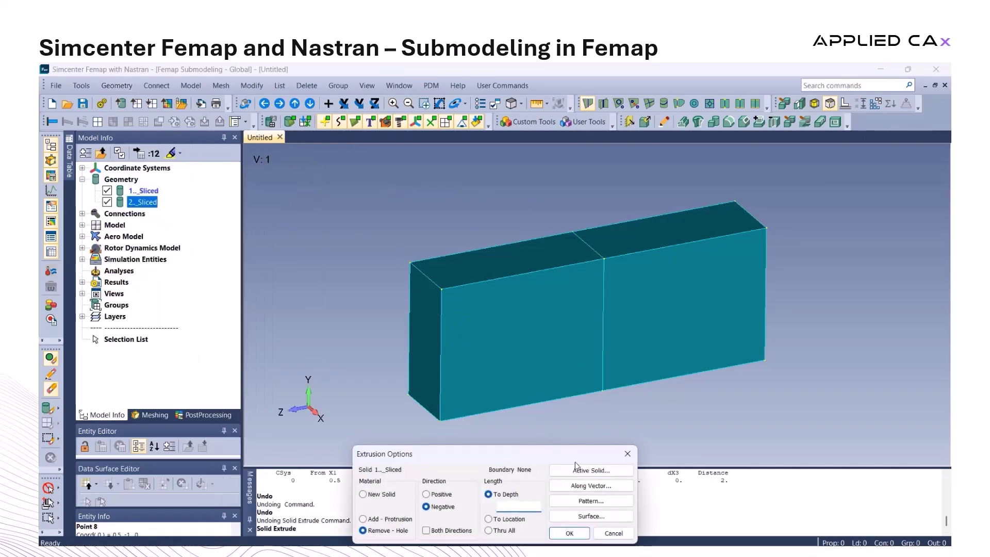
left_click(577, 467)
left_click(571, 524)
left_click(567, 530)
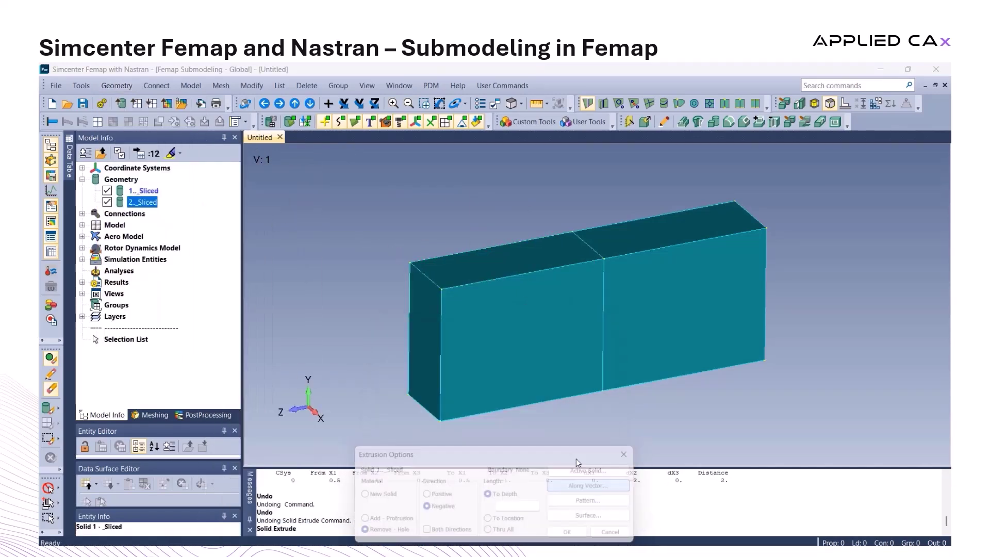
left_click(443, 290)
left_click(440, 417)
left_click(603, 518)
left_click(603, 517)
left_click(540, 515)
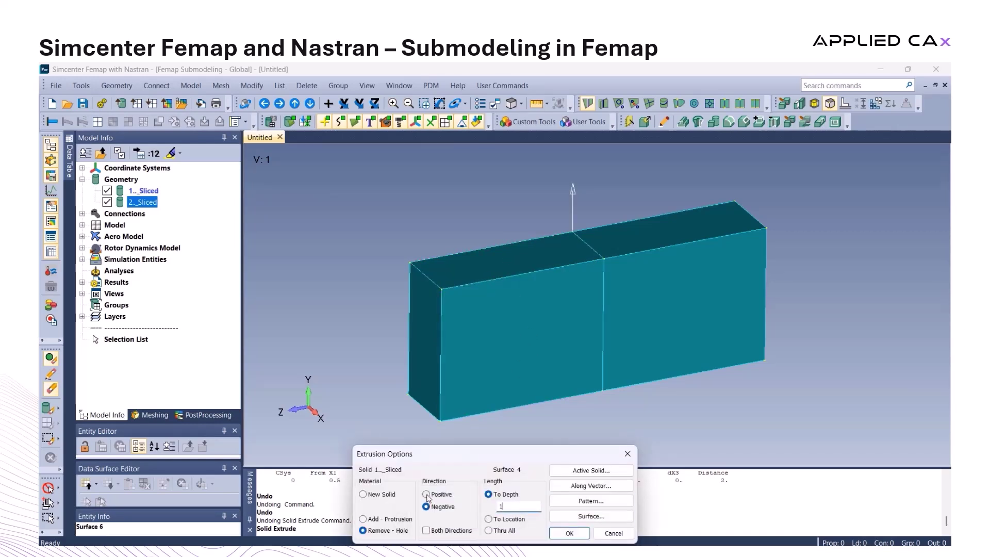
scroll(571, 207, "up", 1)
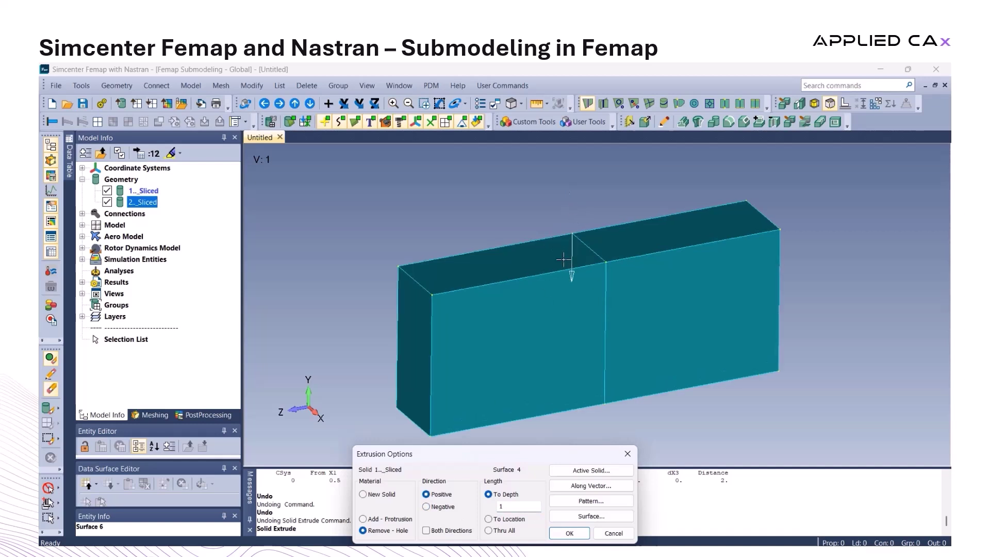
left_click(569, 533)
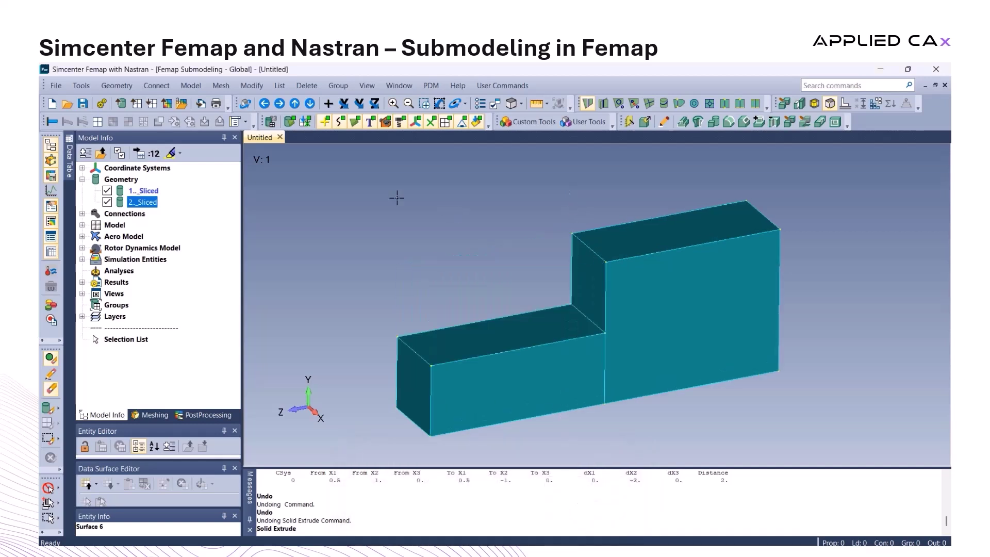
Add the two solids into one stepped solid and save the model
left_click(117, 85)
mouse_move(154, 273)
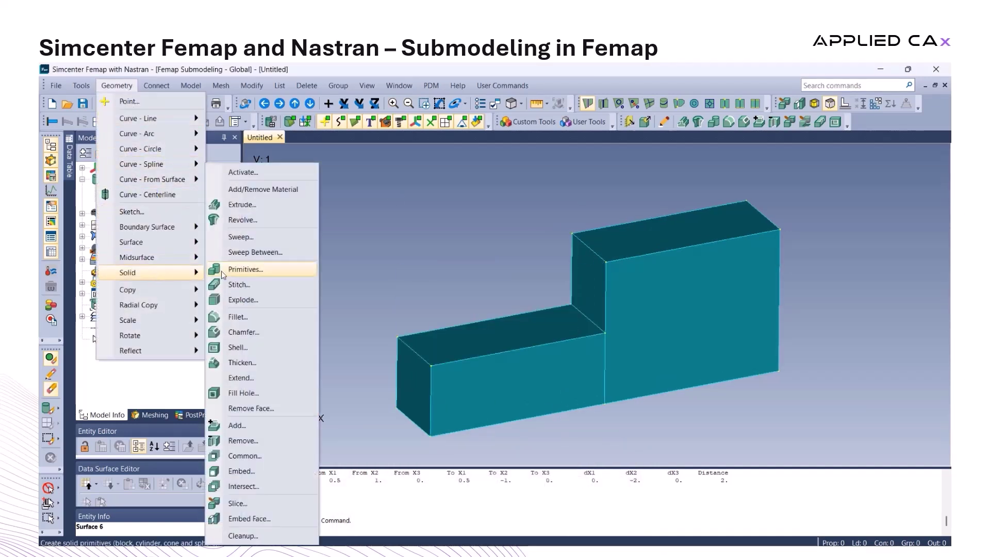
left_click(251, 424)
left_click(500, 370)
left_click(611, 358)
key("Return")
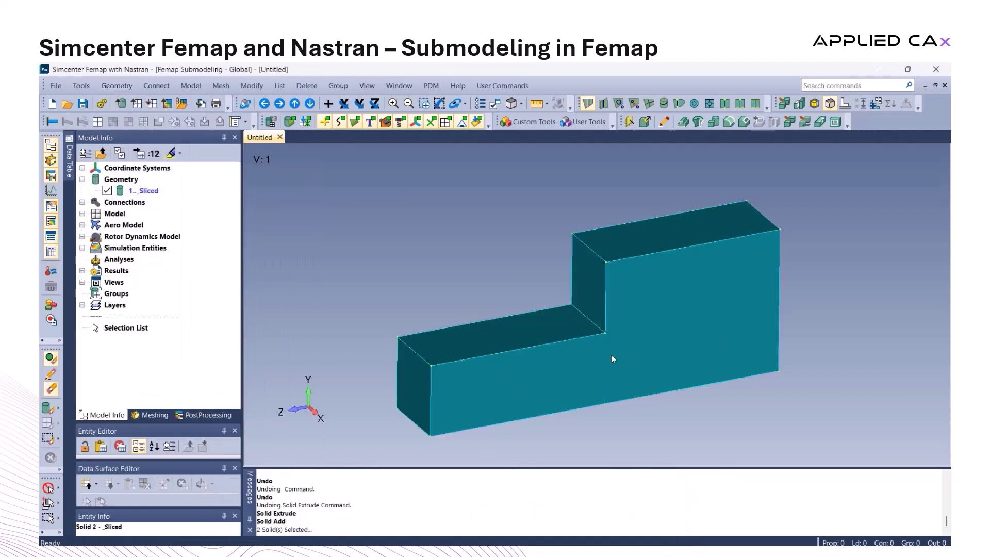
left_click(83, 103)
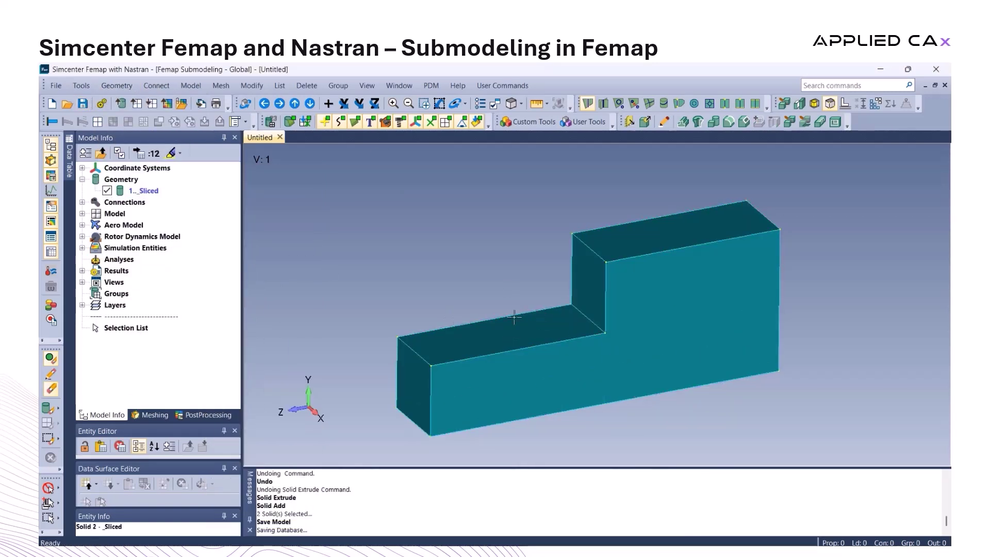
left_click(82, 213)
Create an isotropic material with Young's modulus 30000000
right_click(133, 239)
left_click(155, 246)
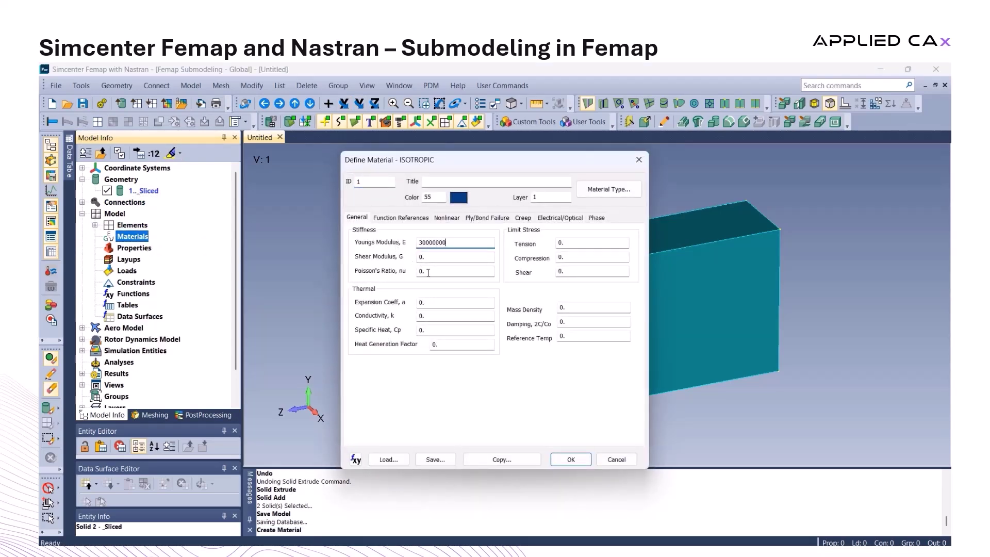
left_click(578, 461)
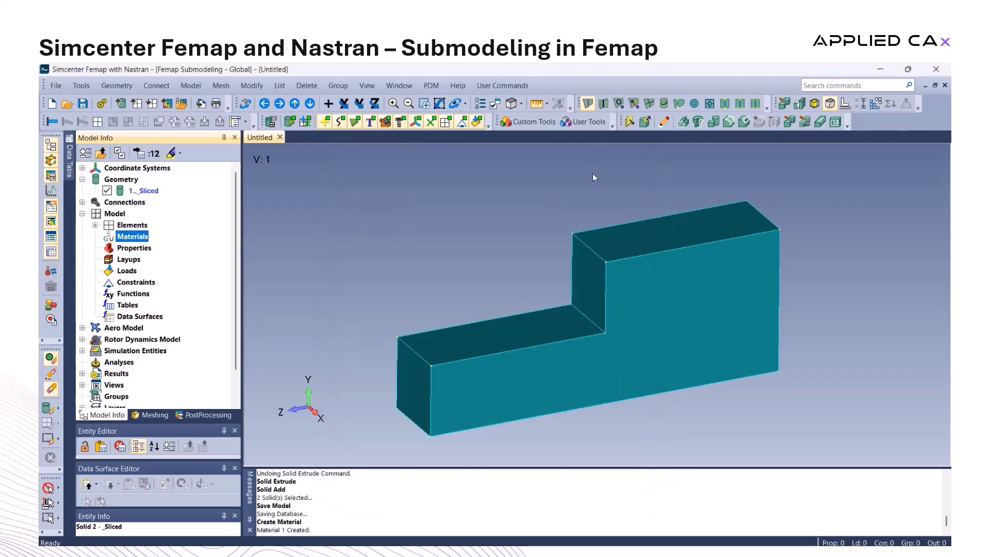
key("Escape")
Create Property 1 as a Solid element property using that material
left_click(135, 248)
right_click(138, 249)
left_click(157, 256)
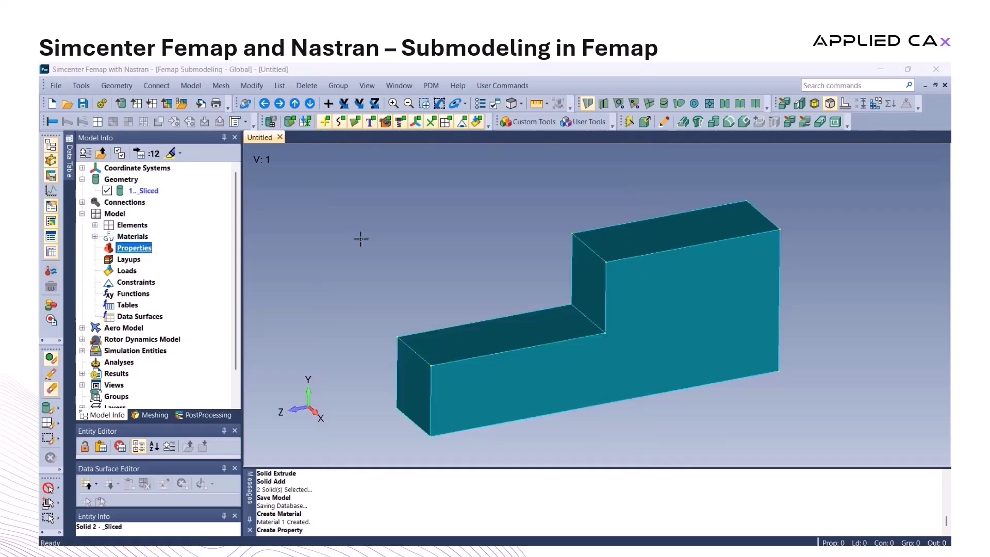
left_click(609, 252)
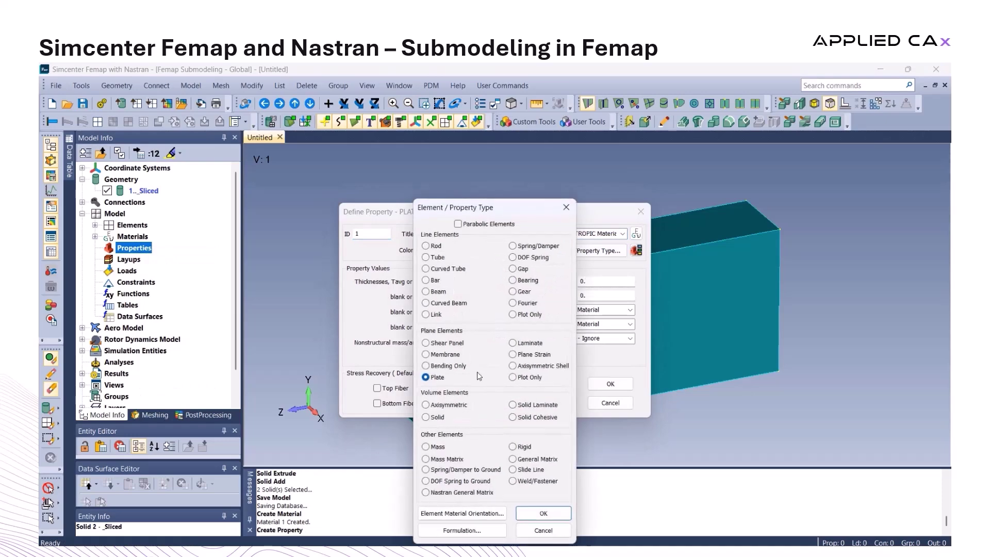
left_click(542, 513)
left_click(547, 358)
left_click(613, 359)
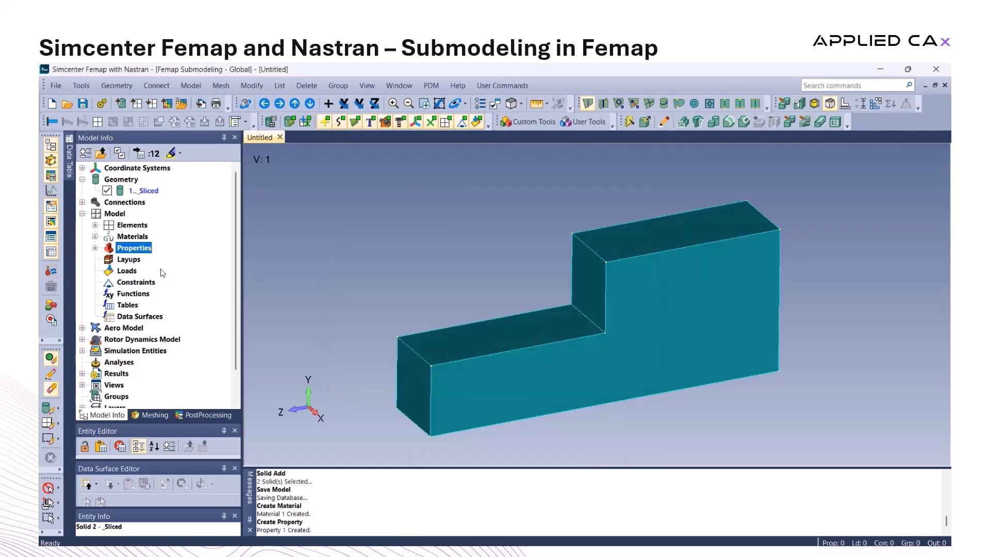
Assign the SOLID Property to the solid as its mesh attribute
left_click(220, 85)
mouse_move(257, 116)
left_click(379, 308)
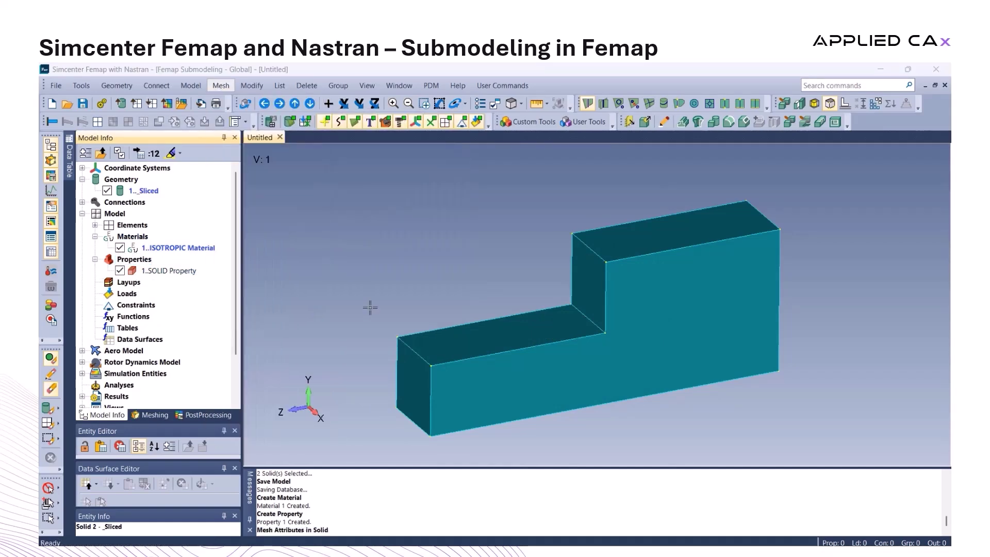
left_click(640, 522)
double_click(495, 477)
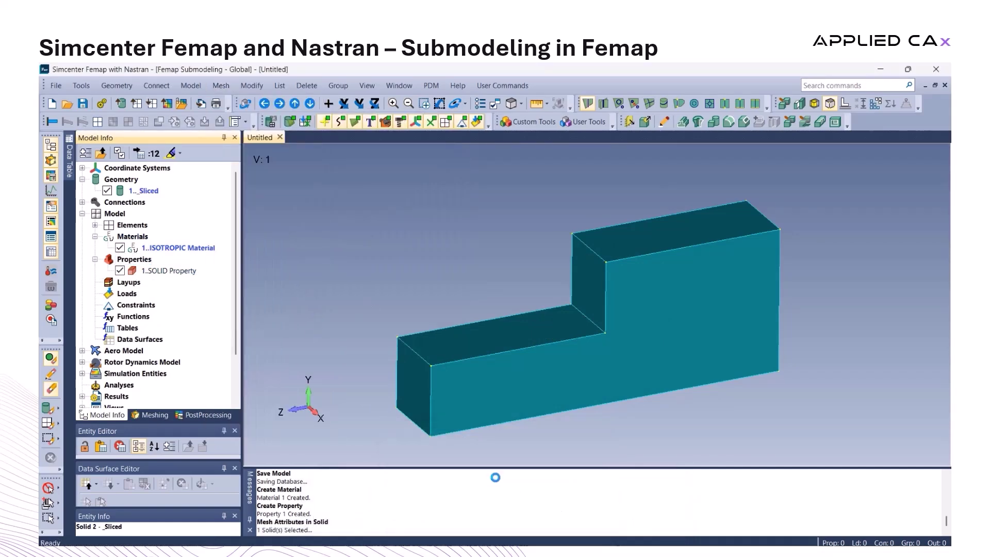
left_click(648, 533)
Compute hex mesh sizes on the solid with element size .5
left_click(216, 88)
mouse_move(258, 116)
left_click(379, 178)
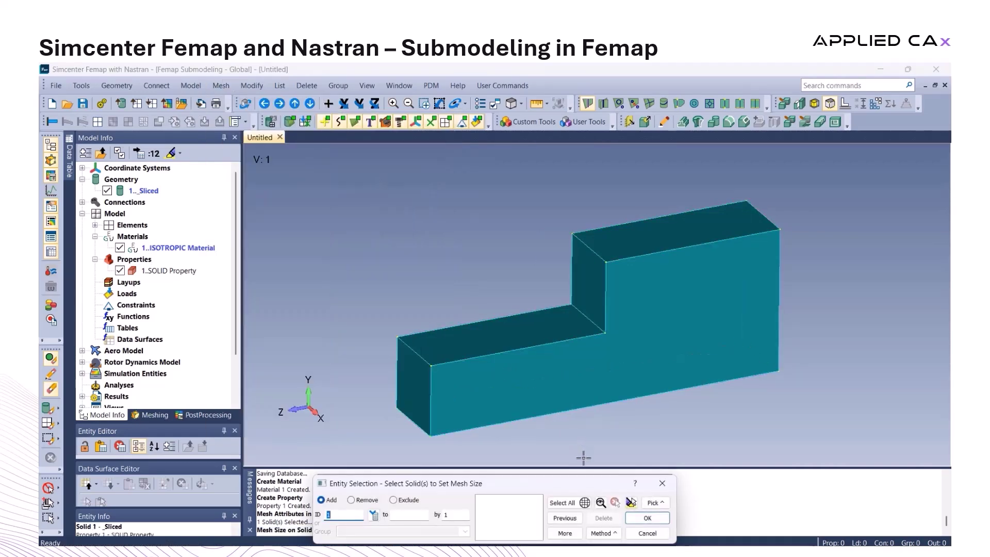
left_click(647, 518)
left_click(446, 313)
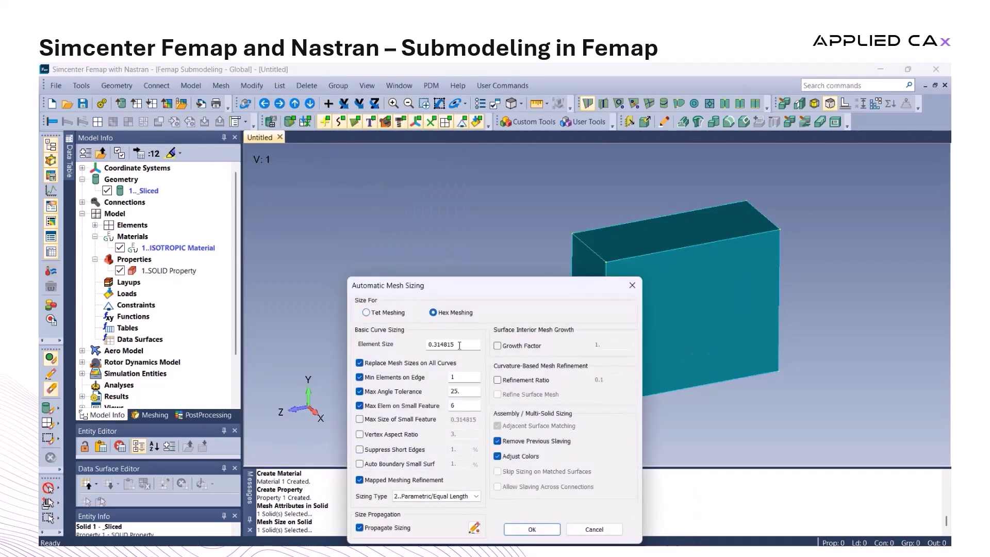
left_click(530, 530)
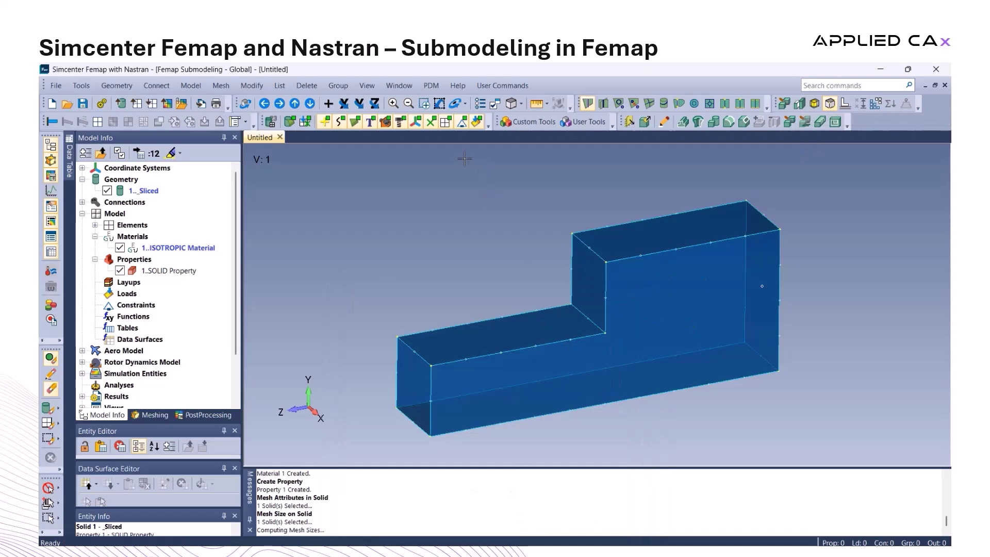
Load and activate the Predictive Engineering 2022 view from the view library
left_click(366, 85)
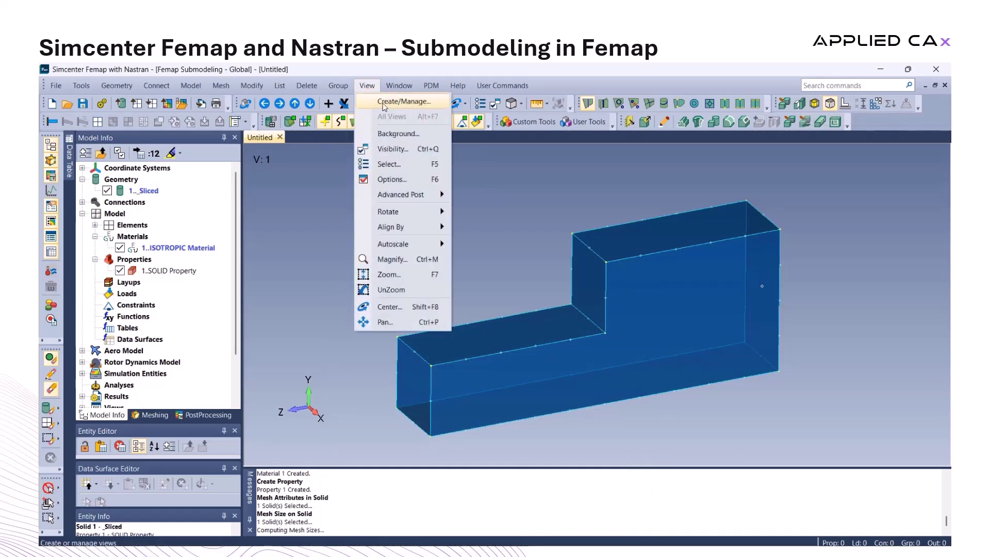
left_click(403, 98)
left_click(548, 455)
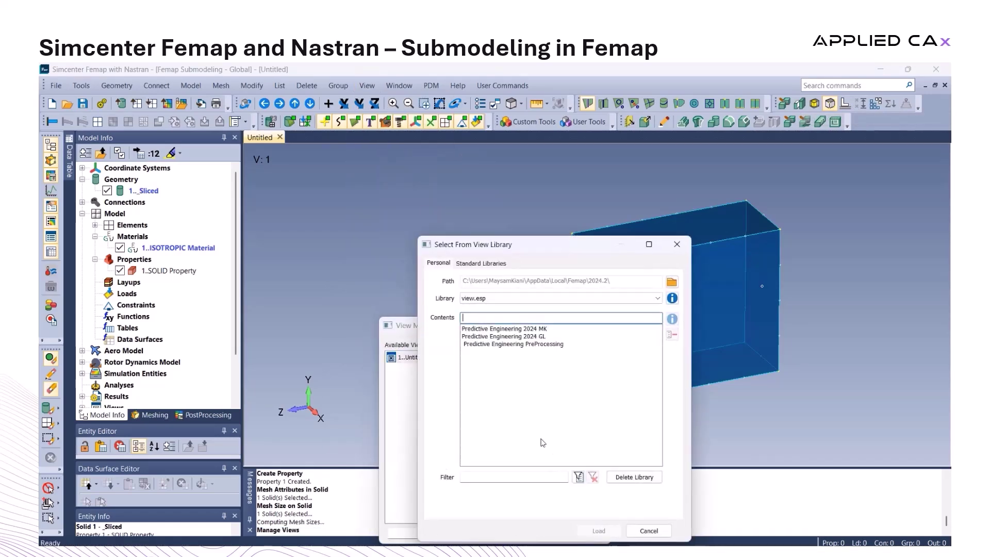
double_click(532, 329)
left_click(570, 523)
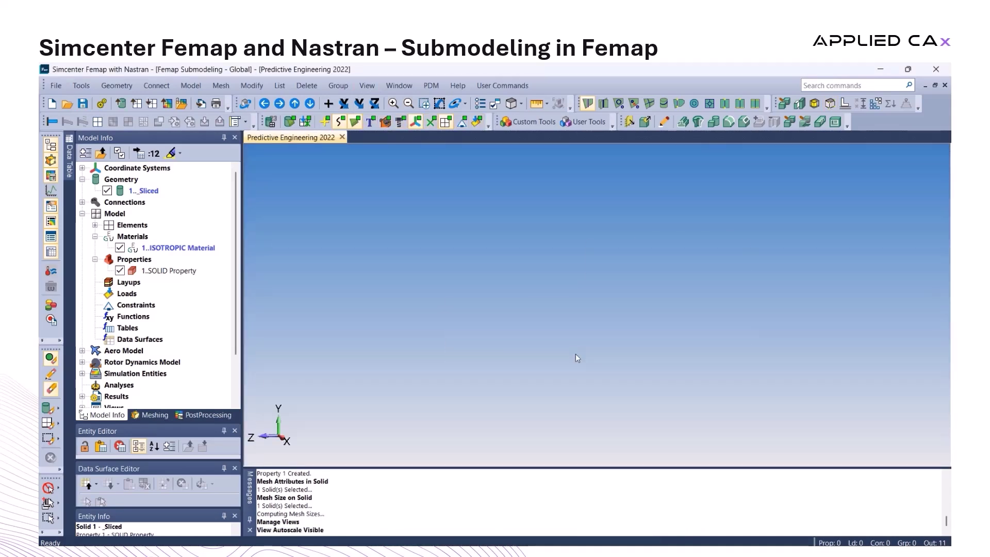
Create a new Untitled load set with a surface force on the end face, FX turned off
scroll(584, 314, "up", 4)
mouse_move(594, 322)
middle_mouse_down()
mouse_move(607, 323)
mouse_move(540, 348)
middle_mouse_up()
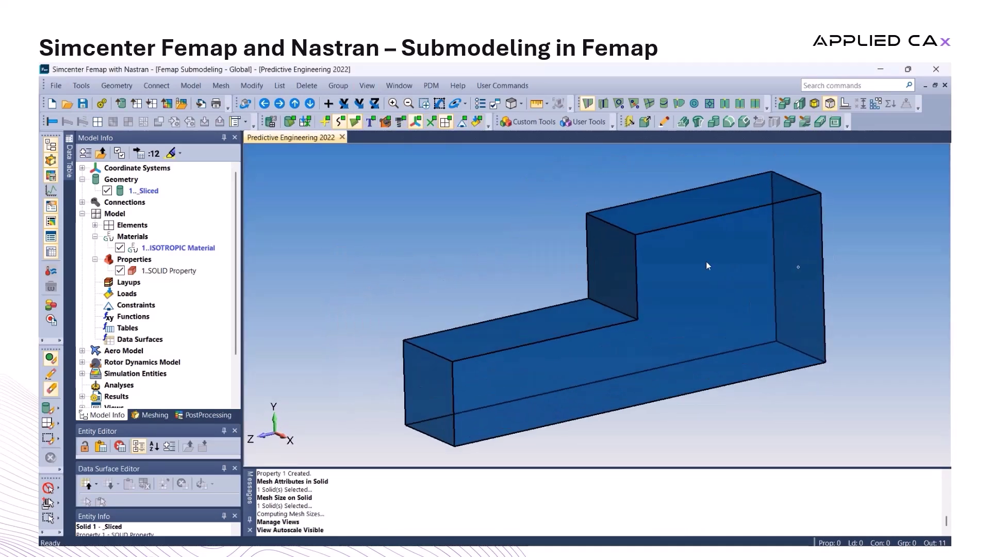
double_click(135, 292)
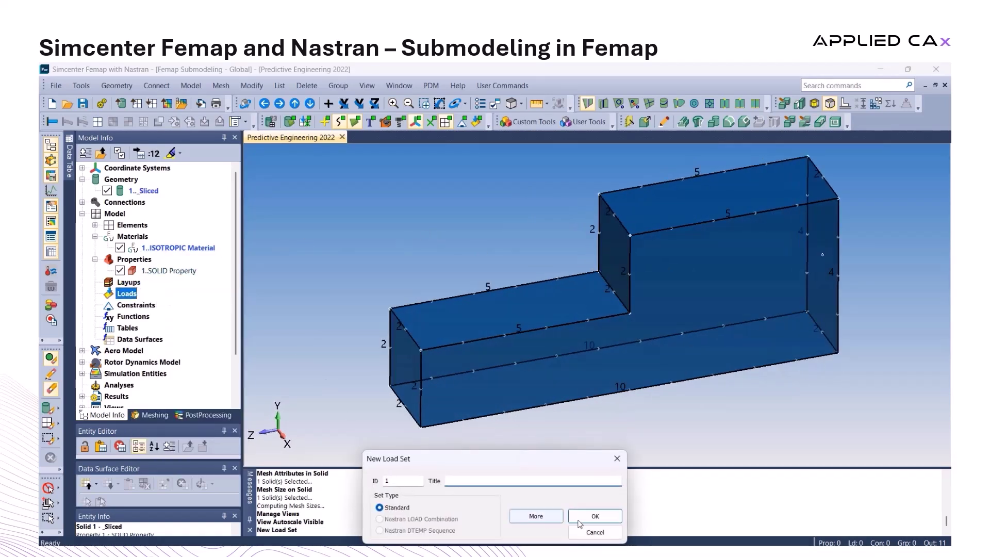
left_click(579, 524)
right_click(170, 316)
left_click(205, 155)
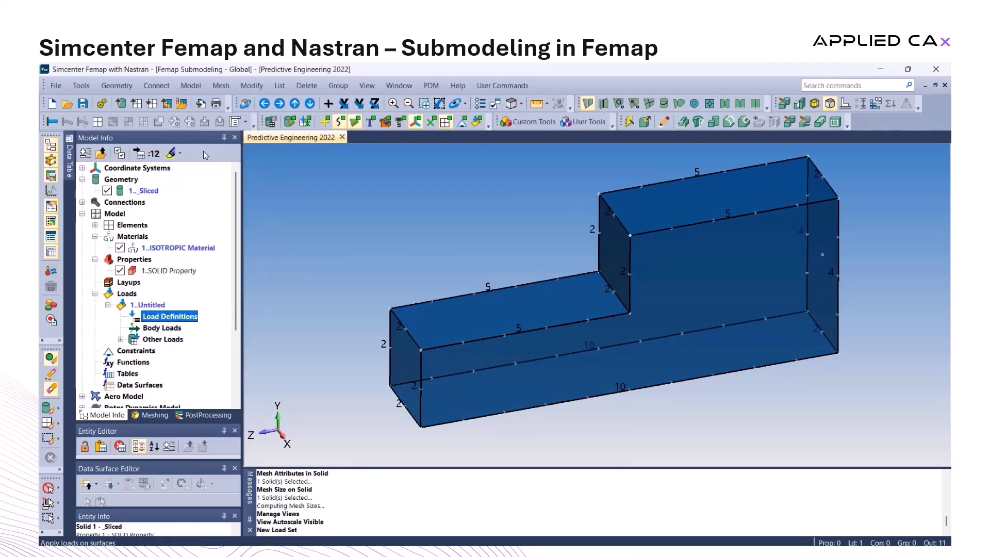
left_click(404, 370)
left_click(647, 517)
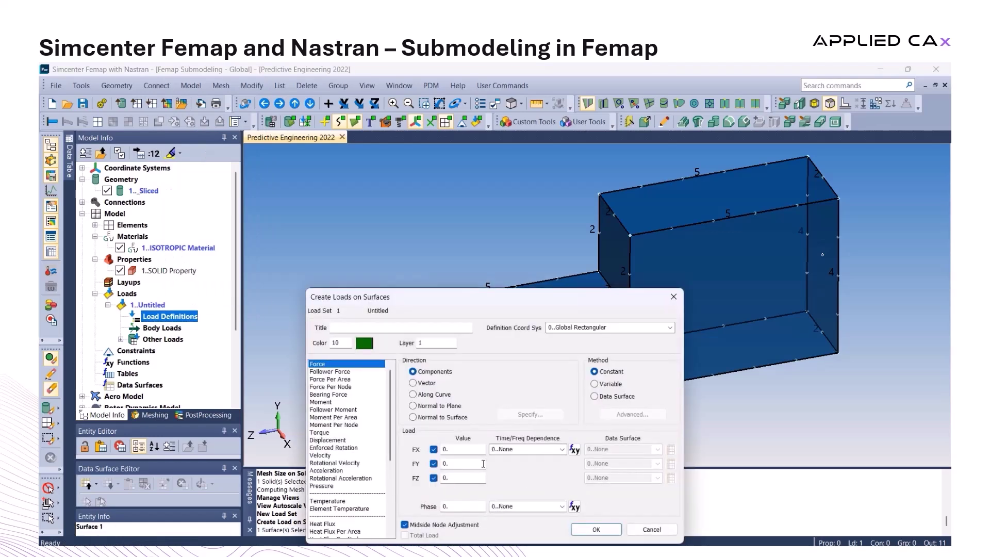
left_click(434, 449)
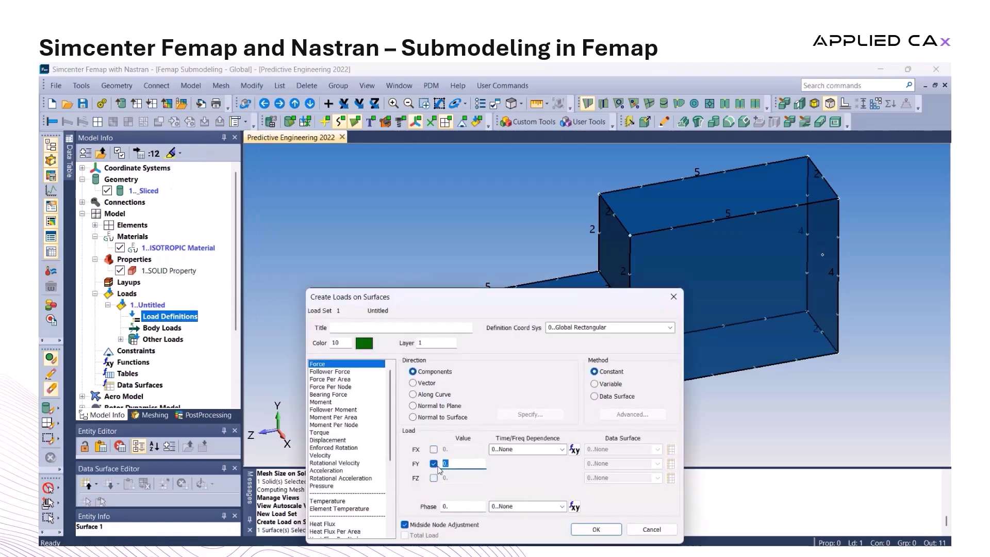
left_click(586, 532)
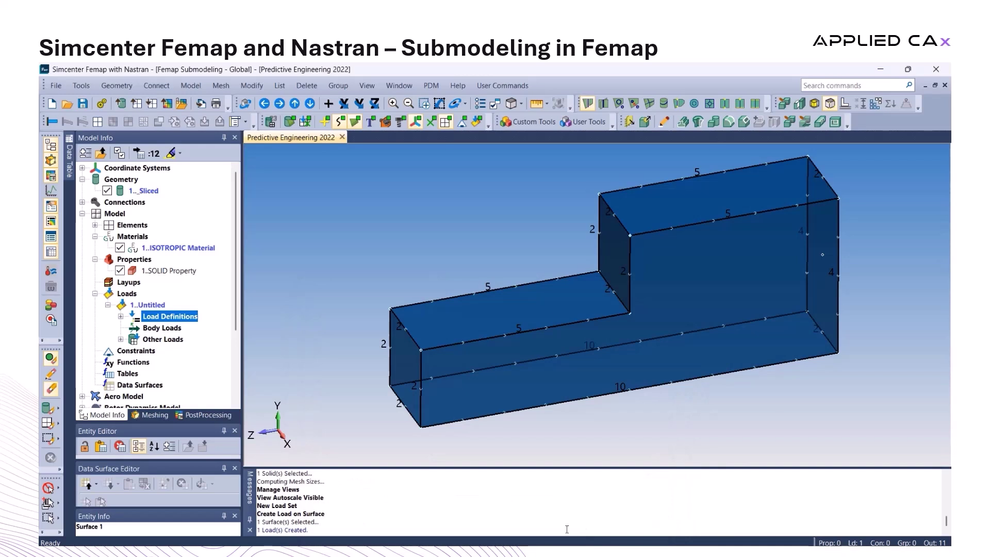
Create a new Untitled constraint set fixing another face of the solid
scroll(149, 326, "down", 1)
double_click(135, 316)
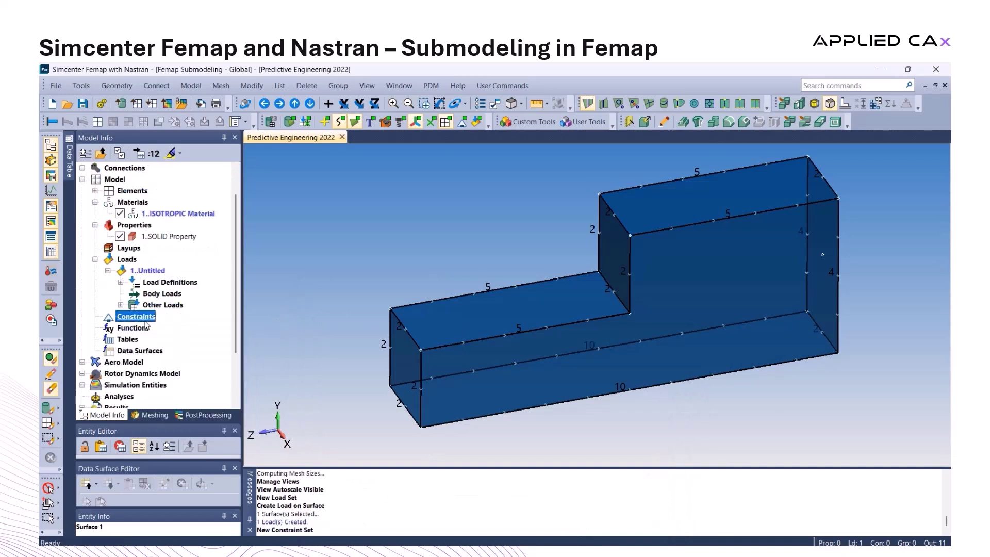
left_click(601, 513)
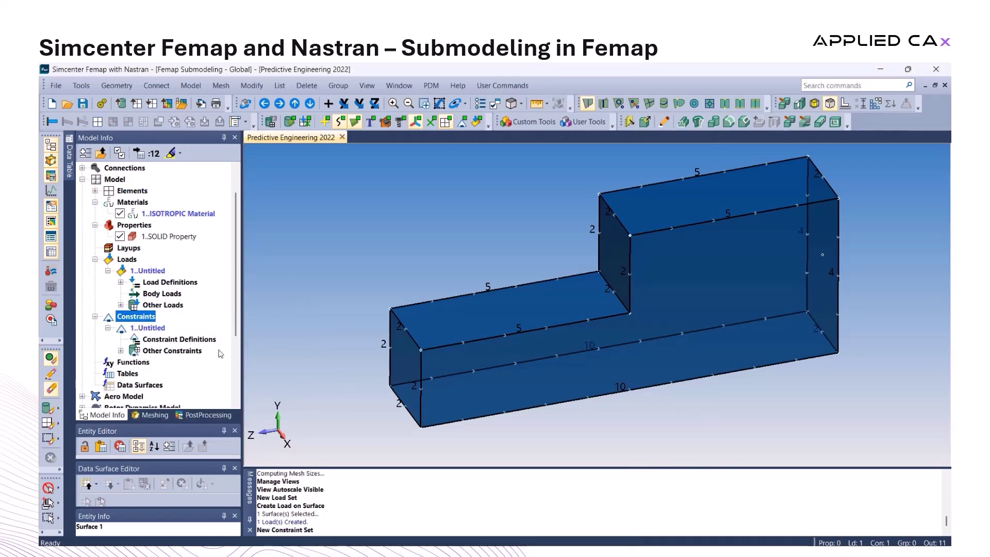
right_click(178, 339)
left_click(198, 207)
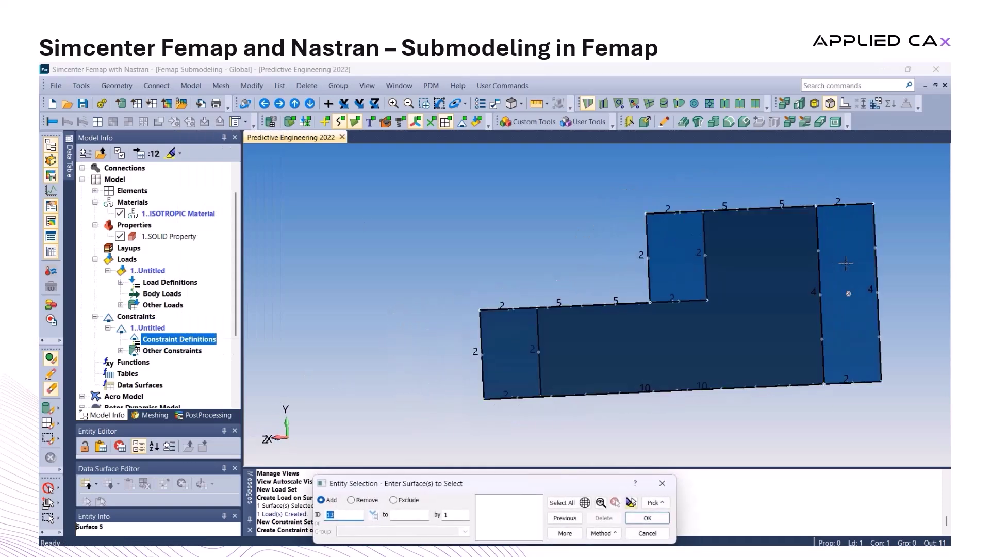
left_click(647, 518)
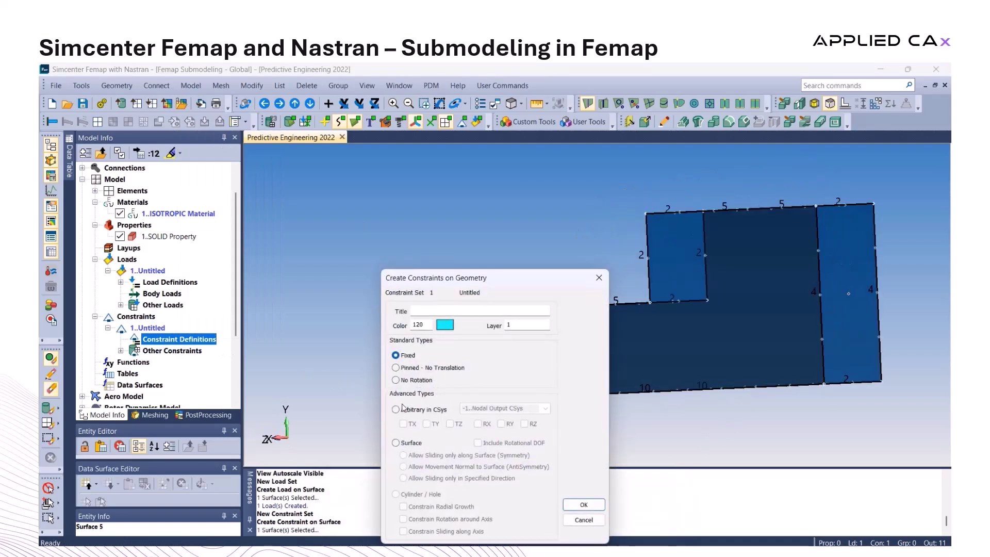
left_click(598, 507)
middle_click_drag(681, 338, 809, 376)
middle_click_drag(688, 391, 576, 321)
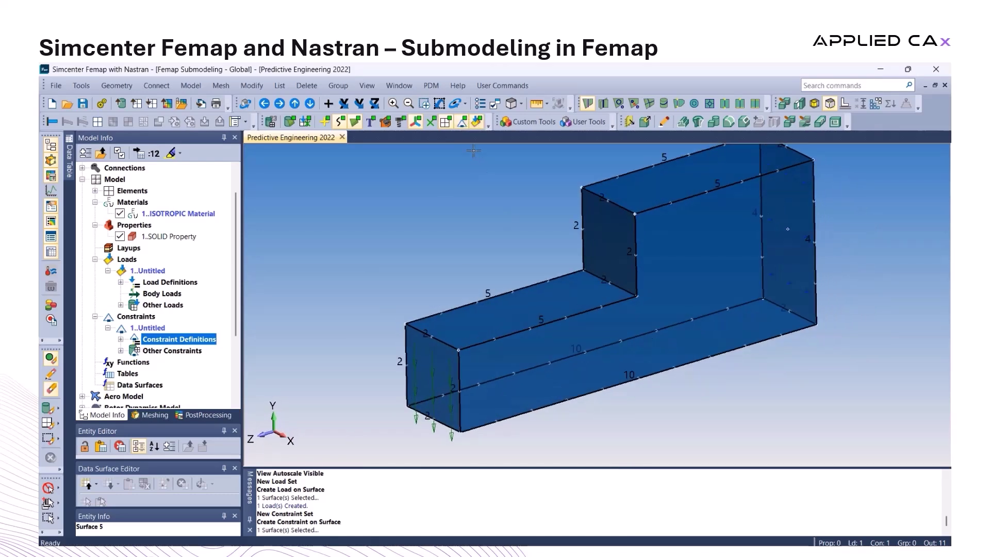
Hex-mesh the solid into 60 elements
scroll(589, 291, "down", 1)
middle_click_drag(589, 291, 537, 305, "ctrl")
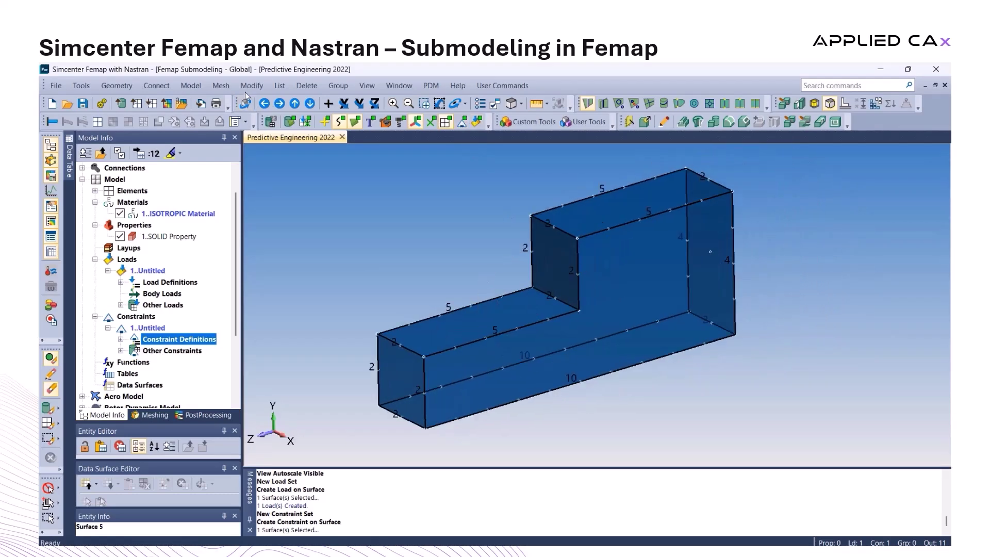
left_click(225, 86)
left_click(247, 117)
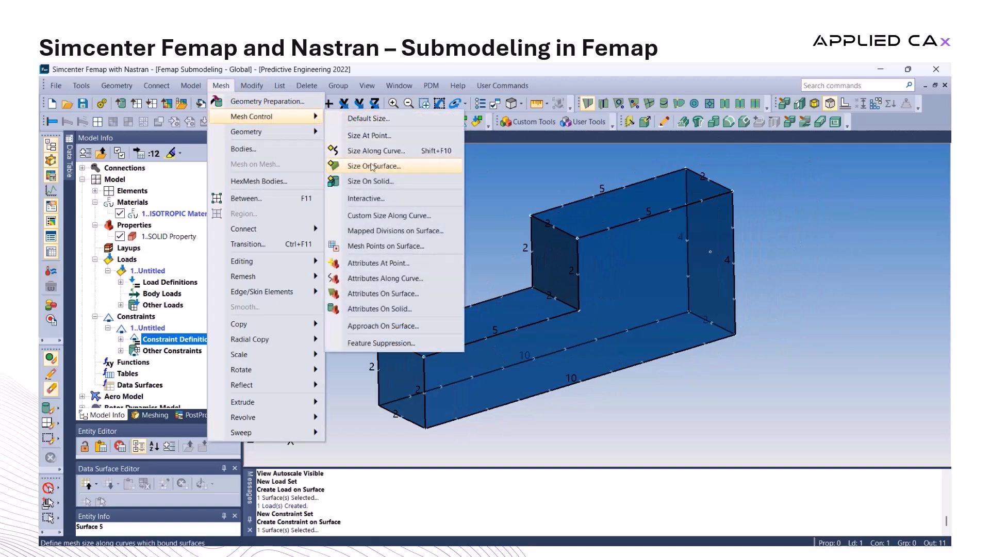
mouse_move(258, 131)
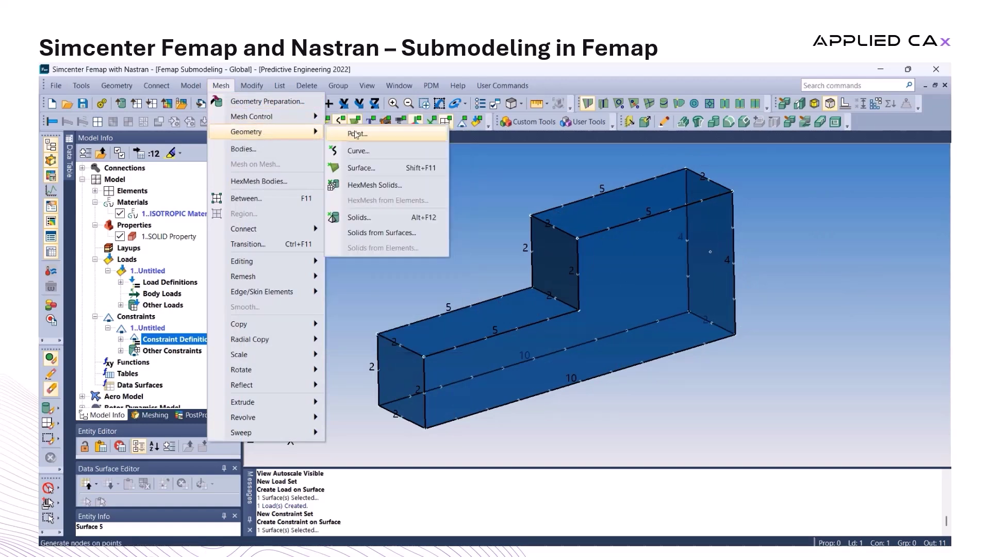
left_click(358, 186)
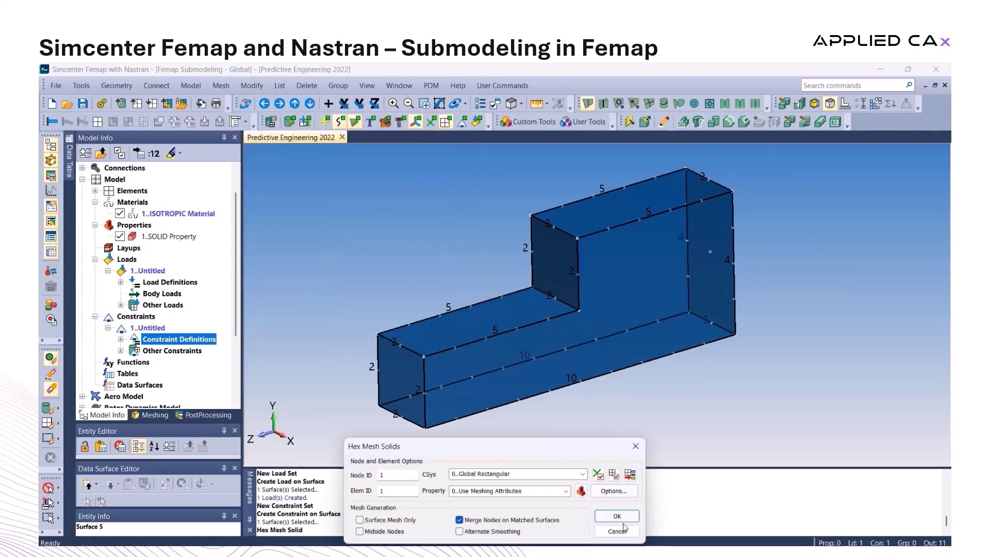
left_click(615, 519)
middle_click_drag(629, 358, 628, 348)
scroll(114, 334, "down", 3)
Create a Simcenter Nastran static analysis set using the Untitled load and constraint sets, then save
right_click(107, 328)
left_click(133, 337)
left_click(570, 400)
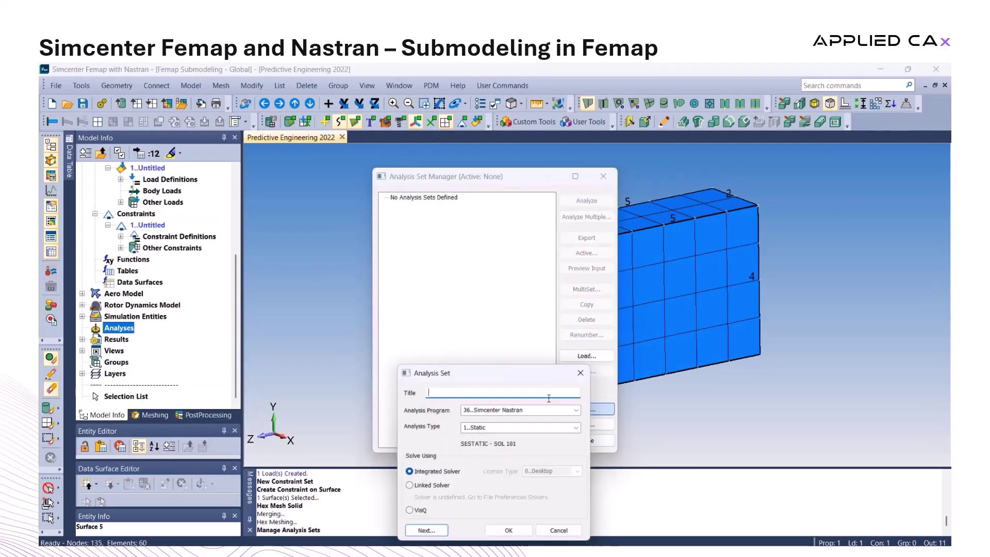
left_click(444, 532)
left_click(551, 534)
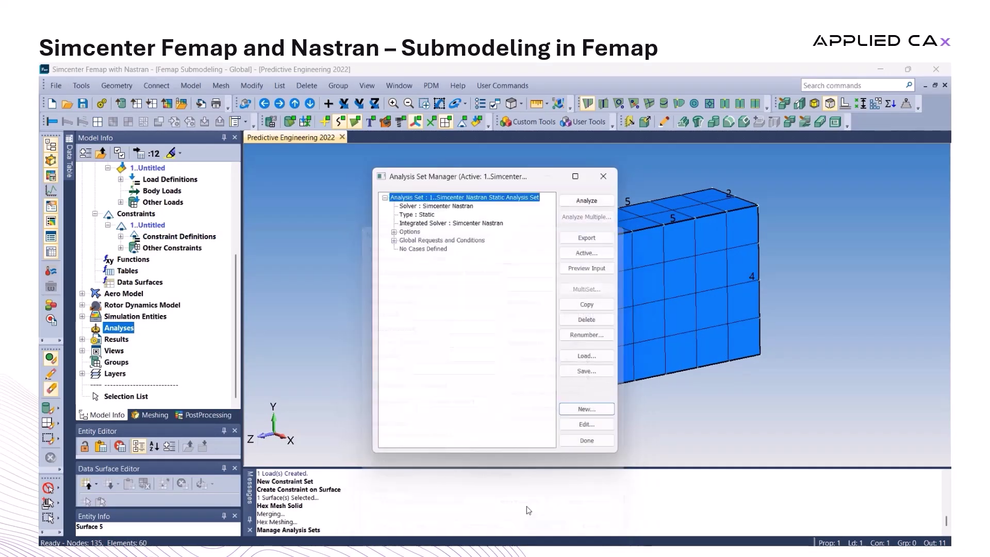
left_click(394, 240)
left_click(403, 283)
left_click(442, 300)
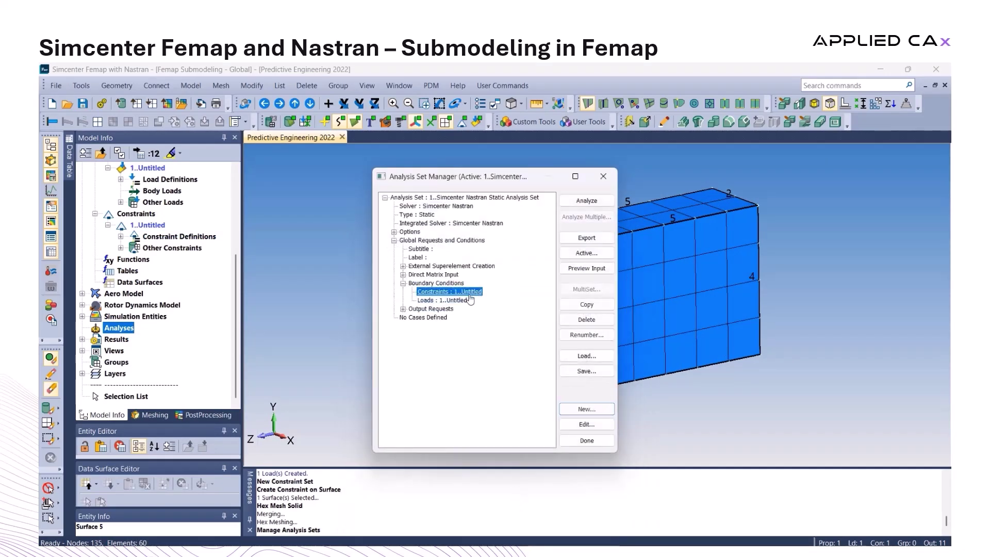
left_click(581, 439)
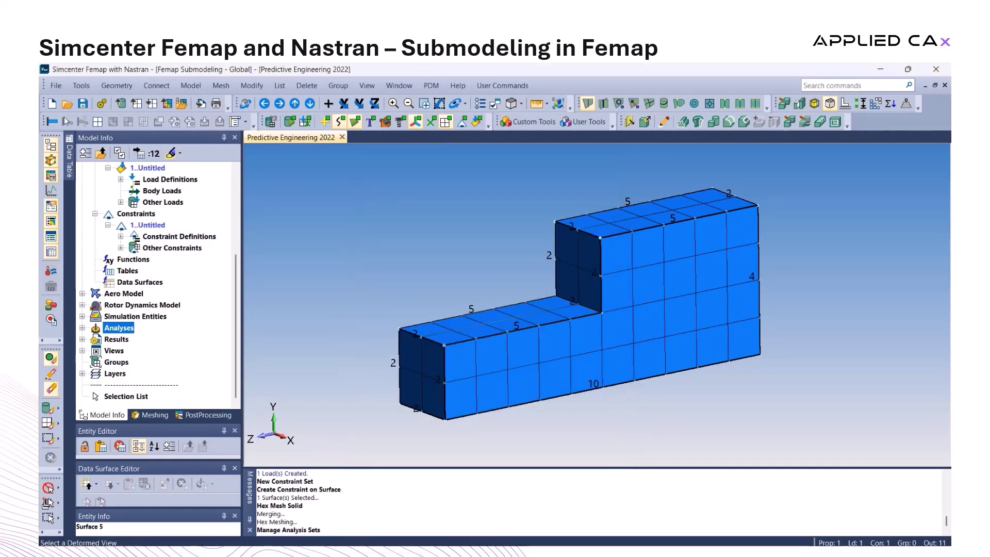
left_click(83, 106)
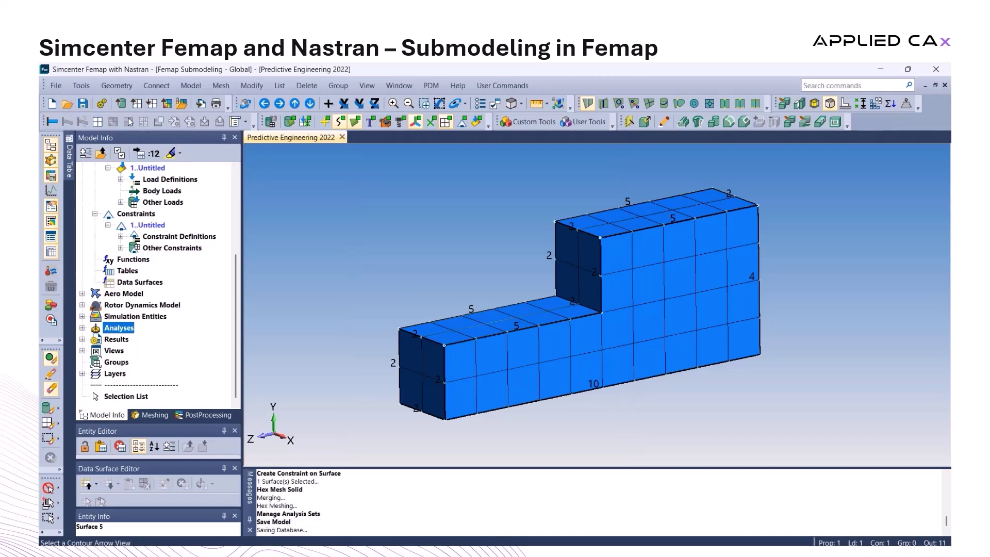
Run the Nastran analysis and select the Simcenter NASTRAN Case 1 output set for display
left_click(101, 104)
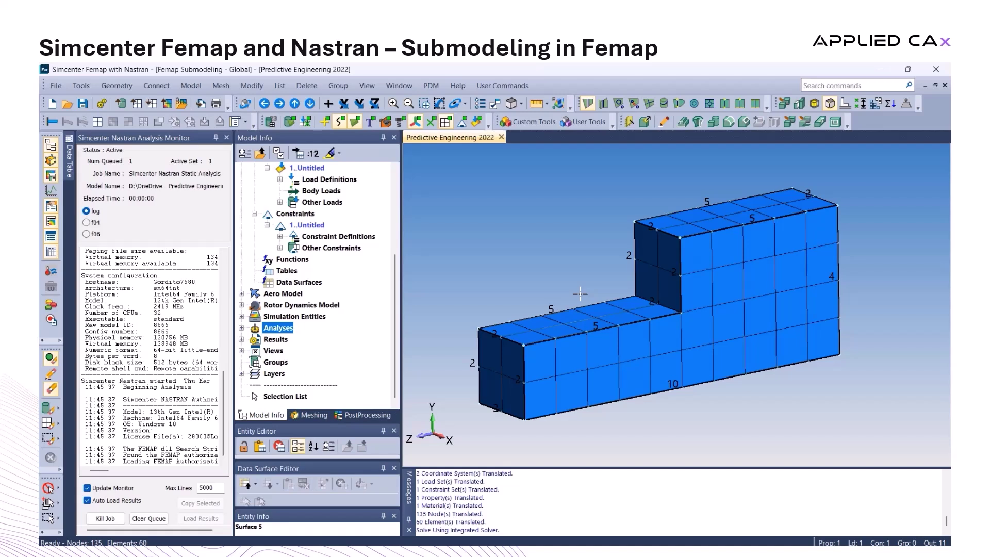
left_click(226, 137)
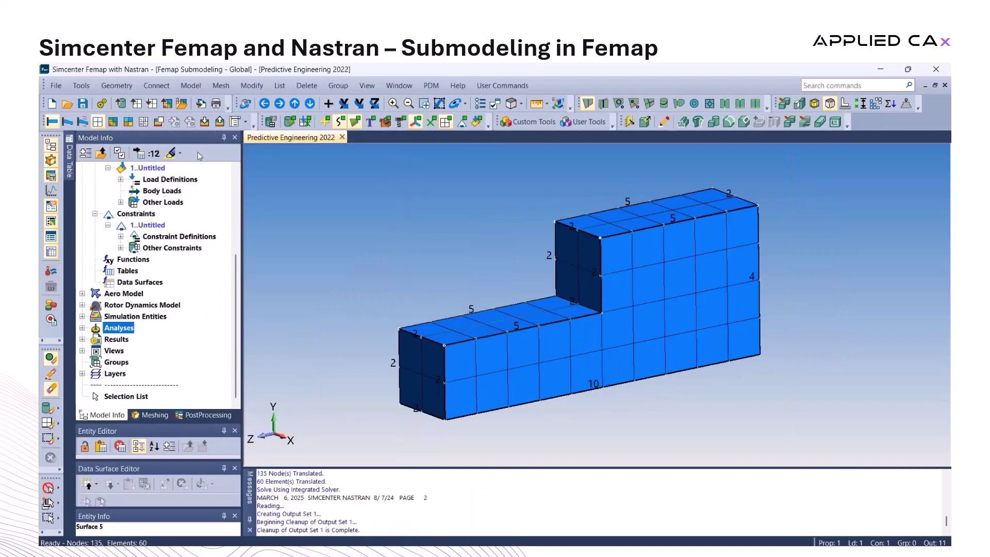
key("F5")
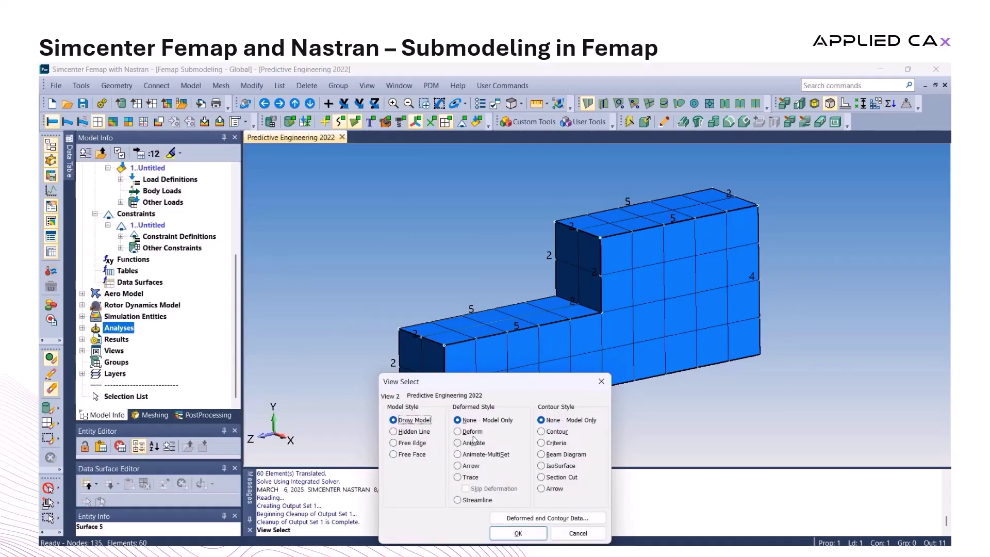
left_click(547, 518)
left_click(488, 387)
left_click(412, 397)
Show the Solid Von Mises Stress contour, peaking at 13722, hide mesh-size labels, and save
left_click(487, 463)
scroll(468, 446, "down", 3)
left_click(469, 446)
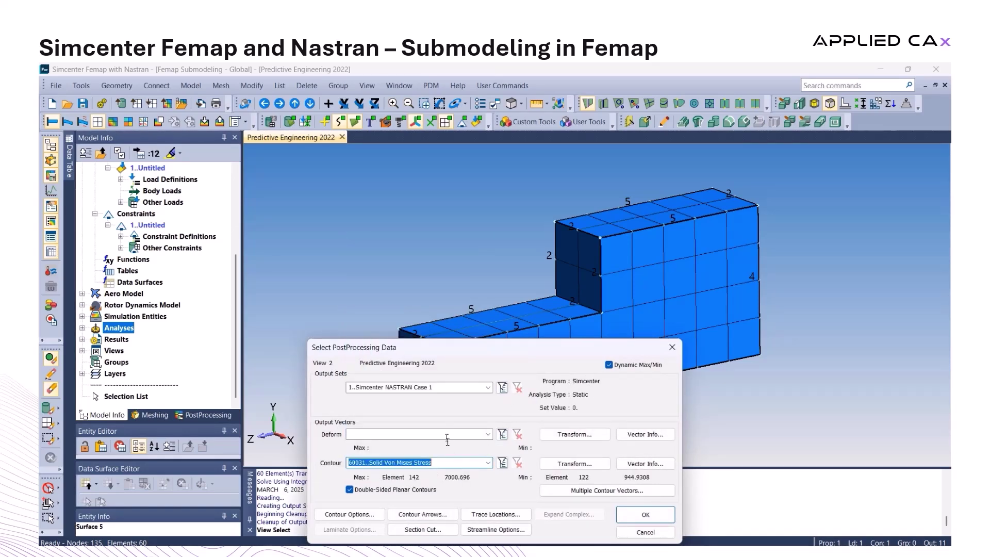
left_click(645, 514)
left_click(645, 518)
middle_click_drag(581, 349, 541, 361)
left_click(830, 103)
middle_click_drag(599, 303, 607, 278)
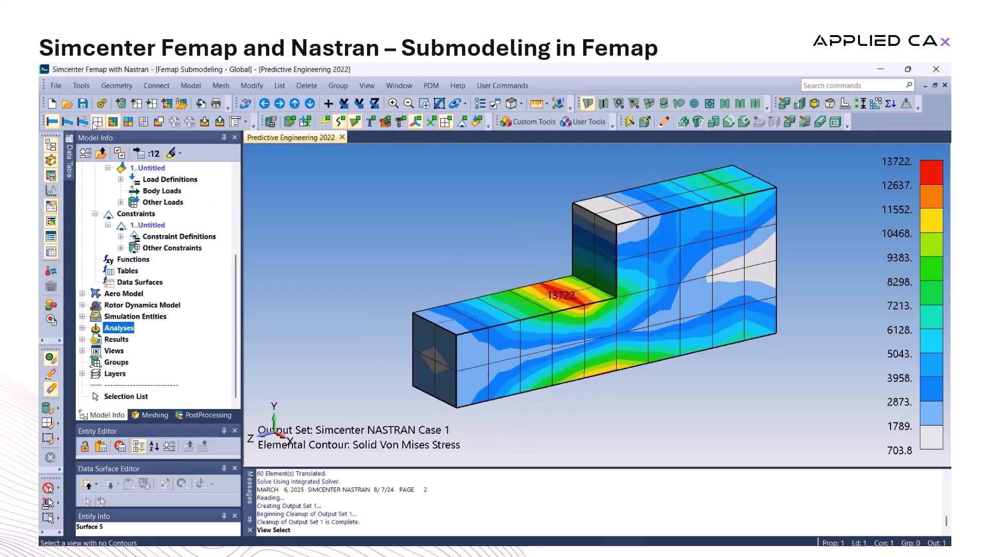
left_click(83, 106)
Save a copy named 'Femap Submodeling - Local' and turn off the stress contour display
left_click(55, 86)
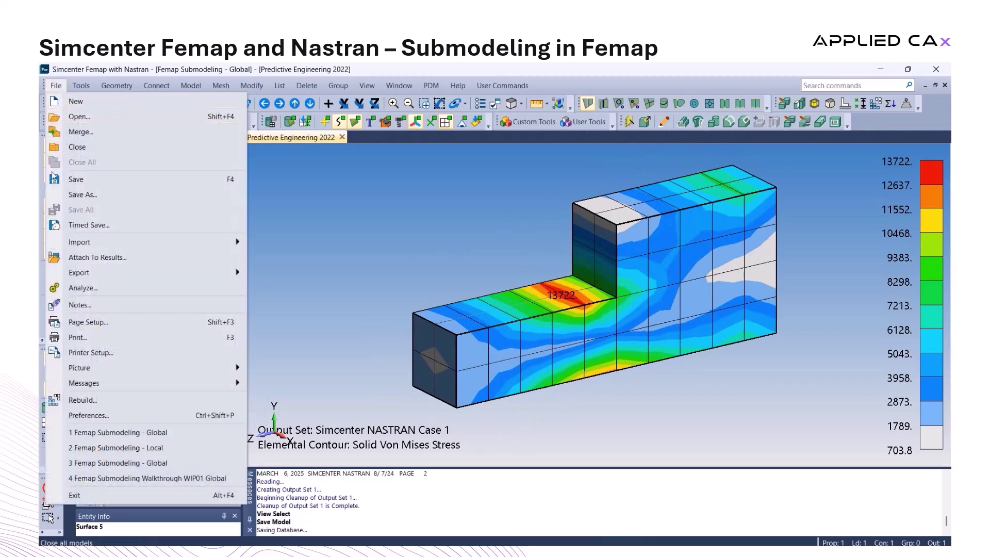
left_click(97, 201)
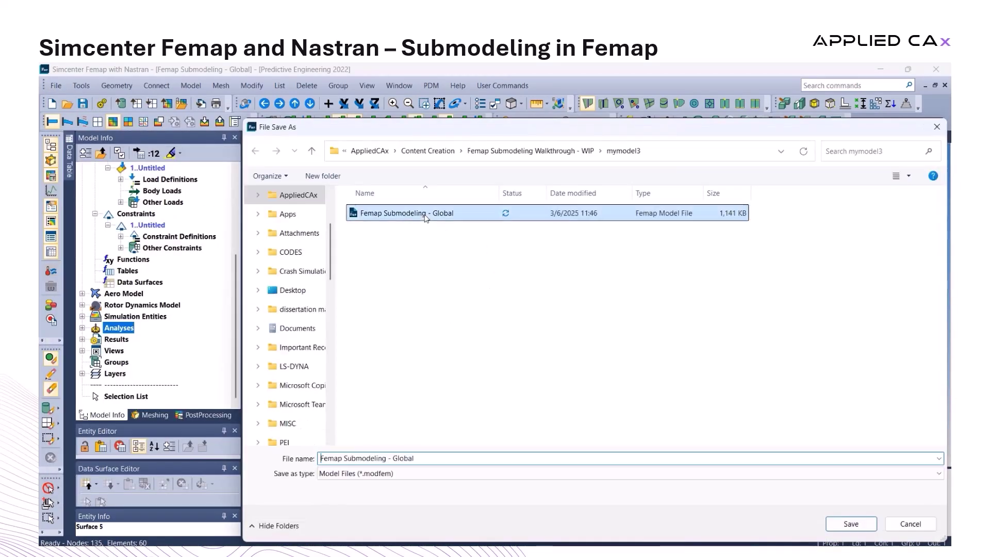
left_click(414, 458)
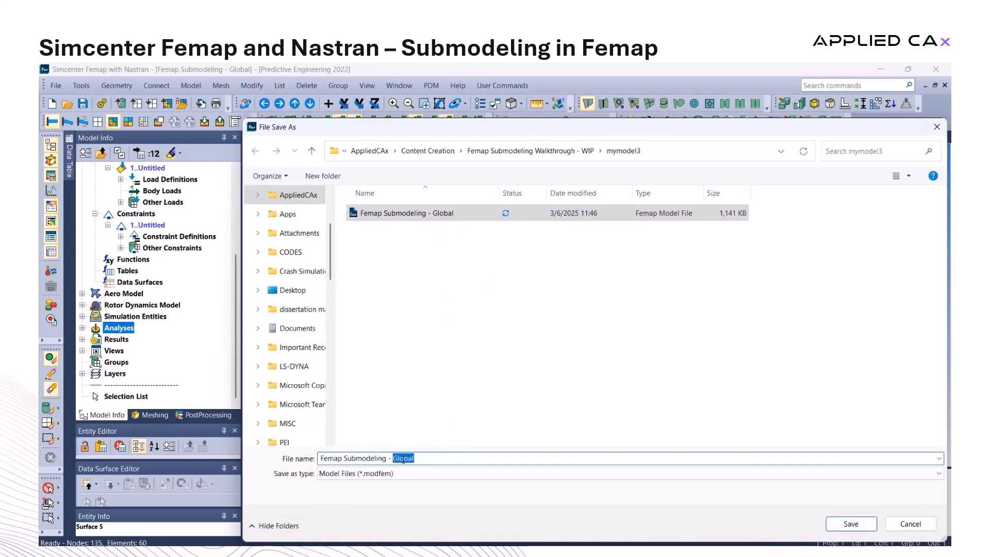
type("Loc")
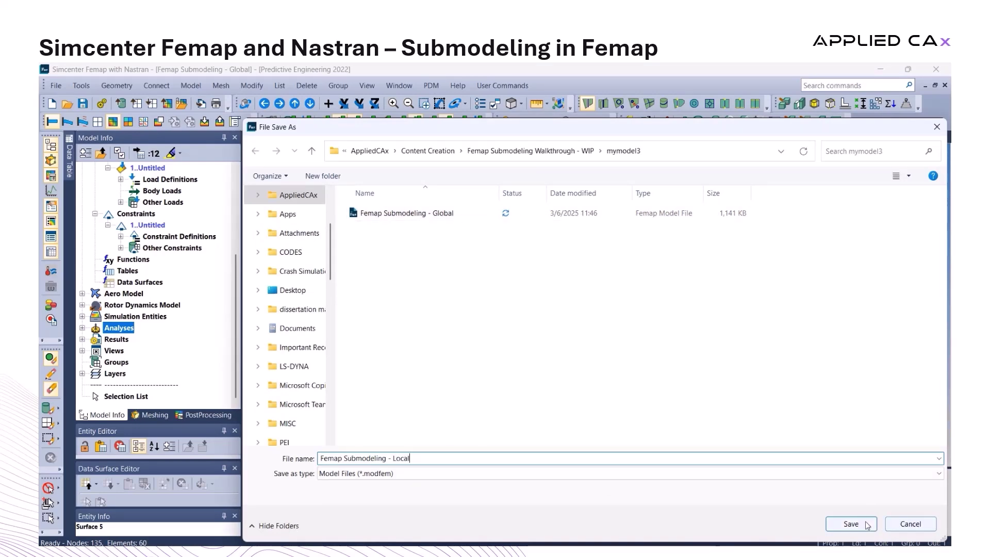
left_click(868, 525)
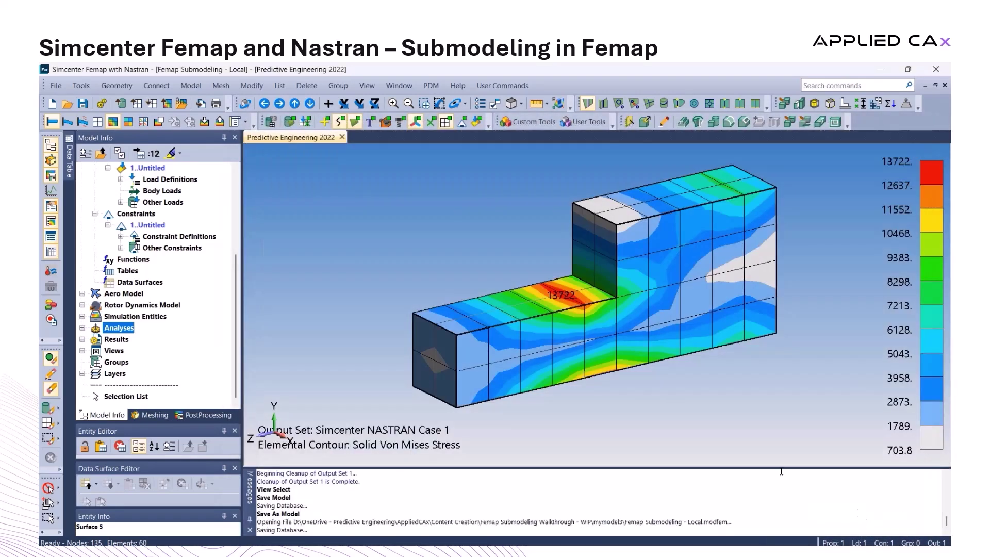
left_click(98, 125)
Delete the Simcenter NASTRAN Case 1 results output set
left_click(82, 339)
left_click(94, 361)
left_click(148, 374)
key("Delete")
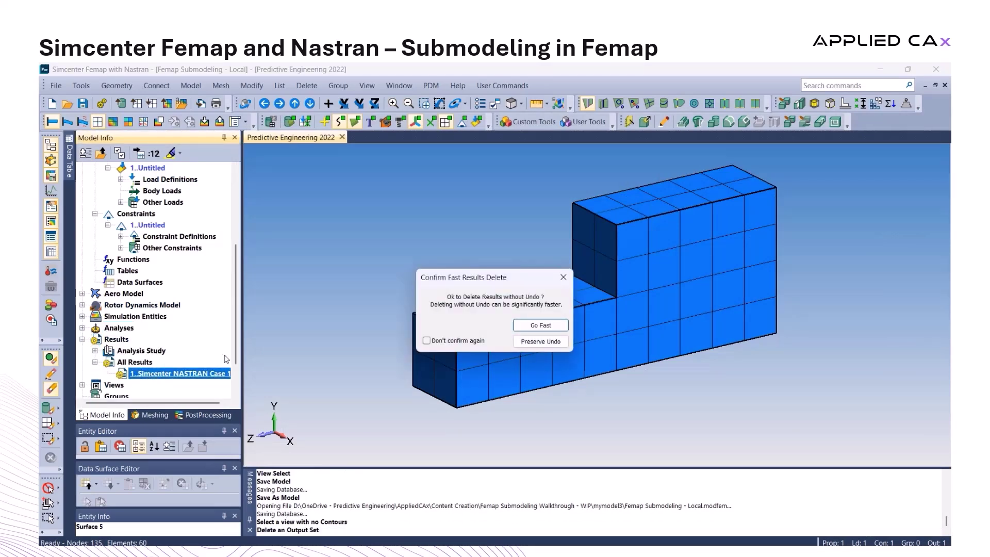
key("Return")
Delete the Untitled load set and the Untitled constraint set
scroll(160, 268, "down", 1)
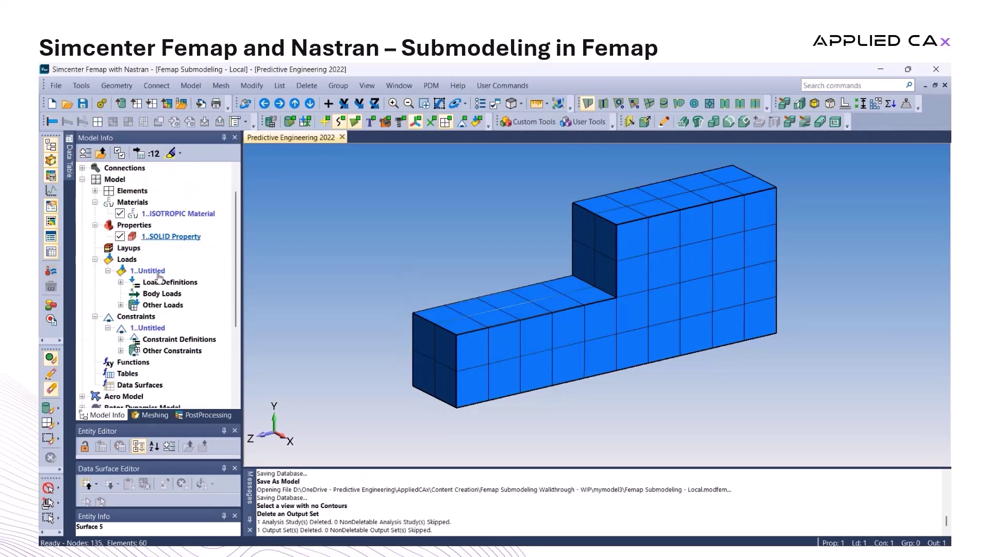
left_click(149, 273)
key("Delete")
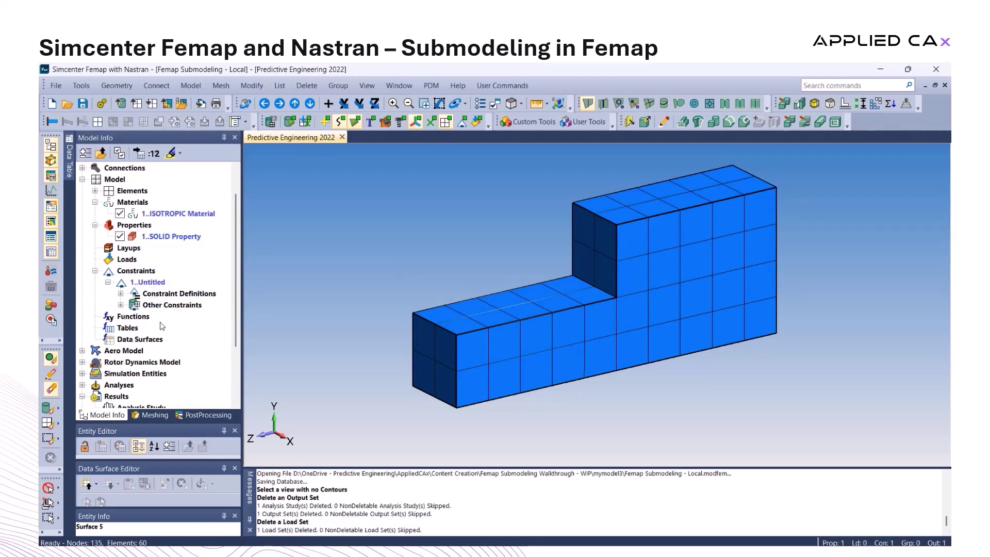
left_click(150, 283)
key("Delete")
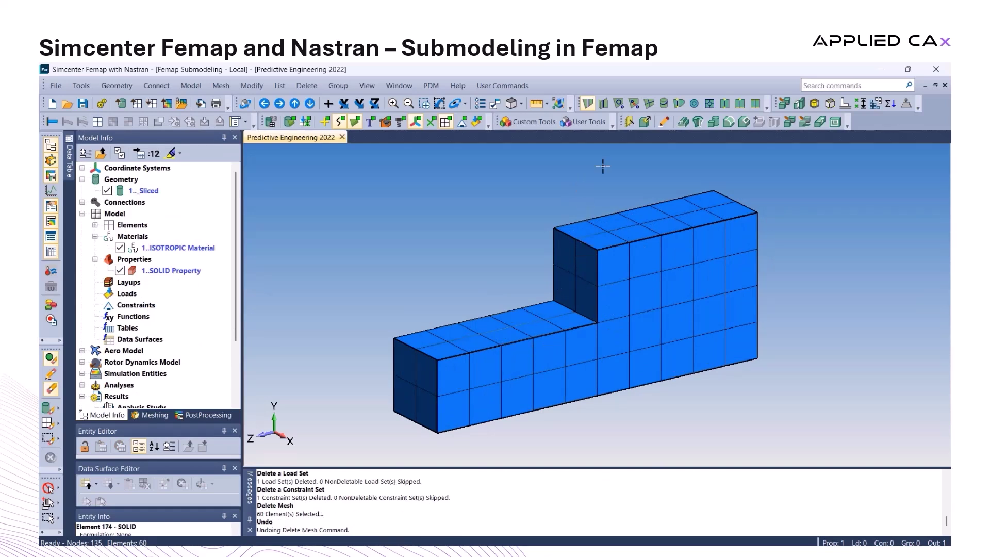
Slice the solid with global XY and ZX planes through picked nodes into eight solids
left_click(771, 105)
left_click(600, 532)
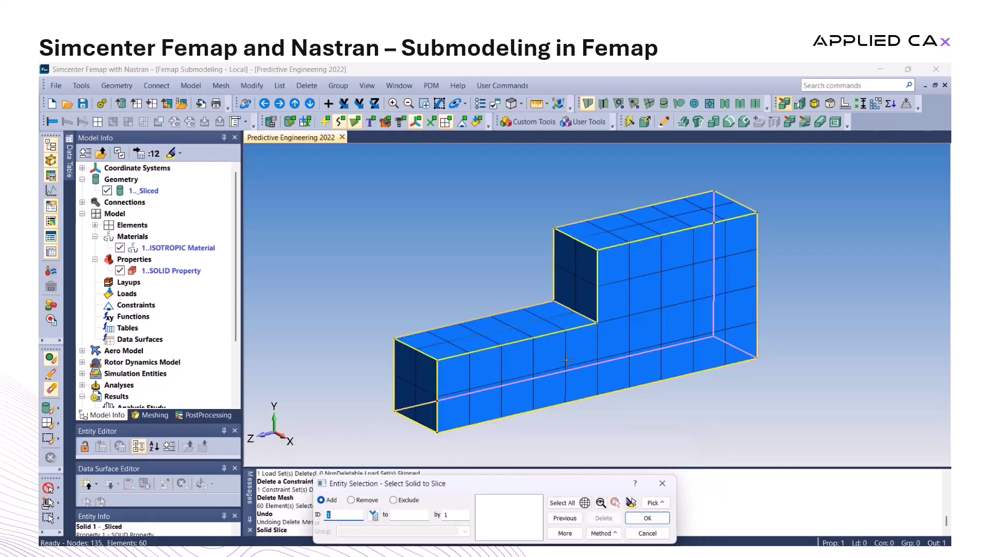
key("Return")
right_click(624, 270)
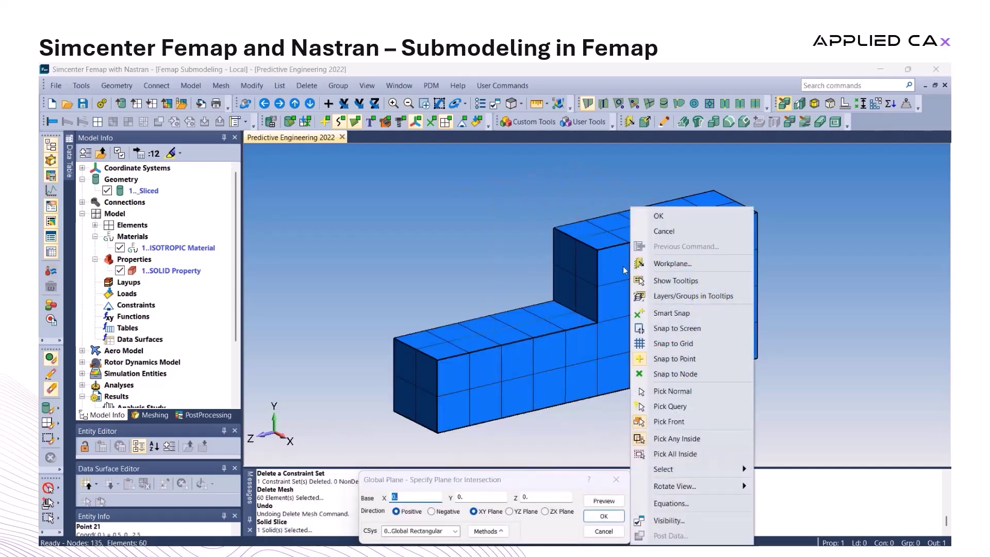
left_click(675, 374)
left_click(629, 249)
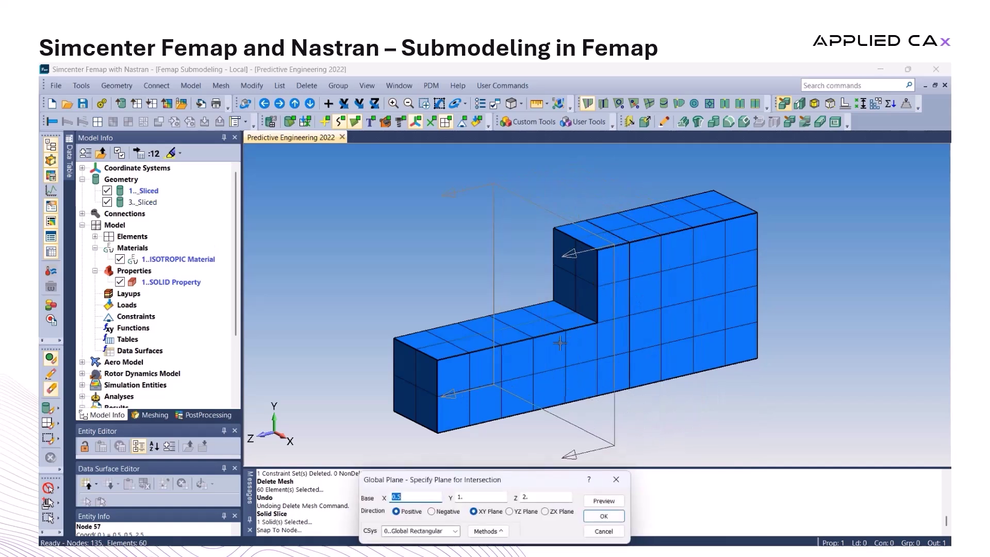
left_click(532, 337)
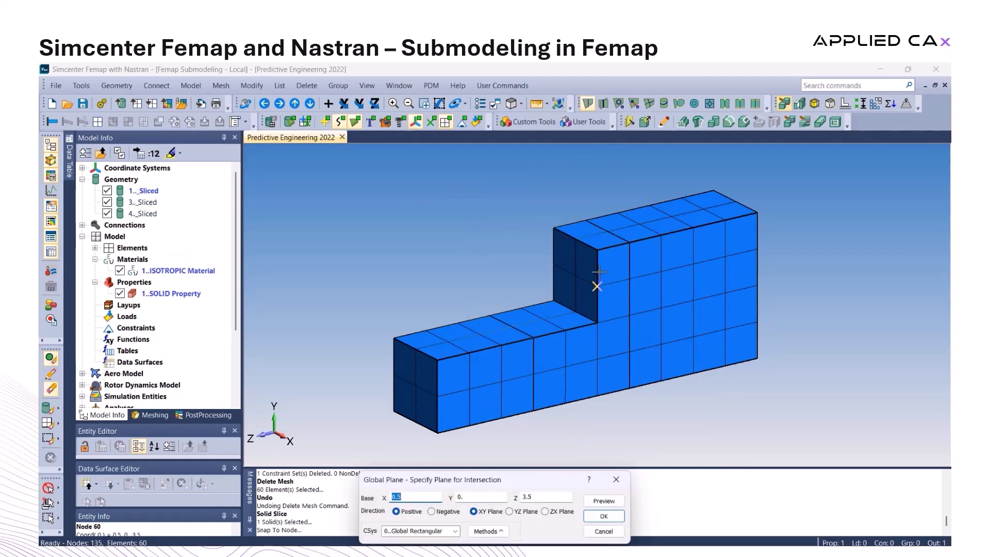
left_click(545, 512)
left_click(536, 375)
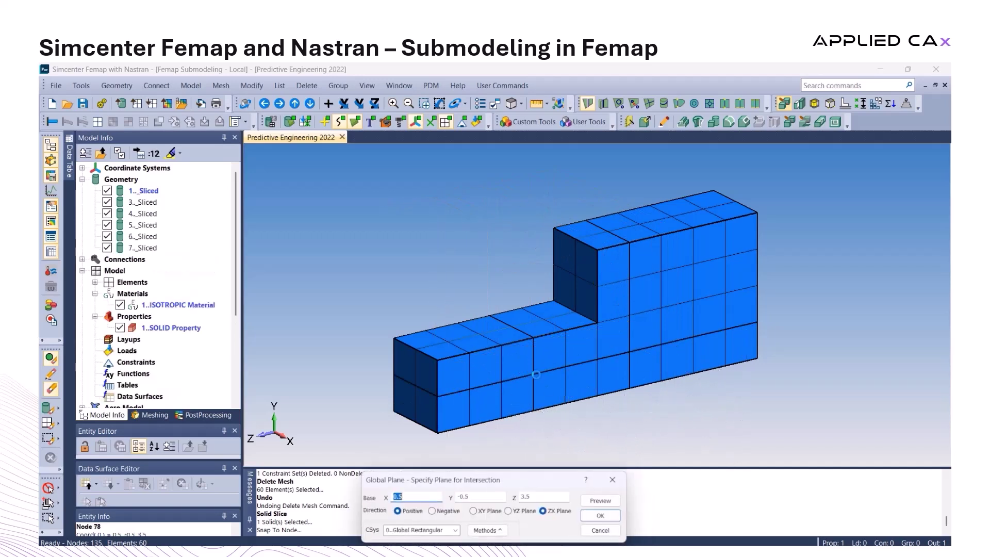
left_click(598, 285)
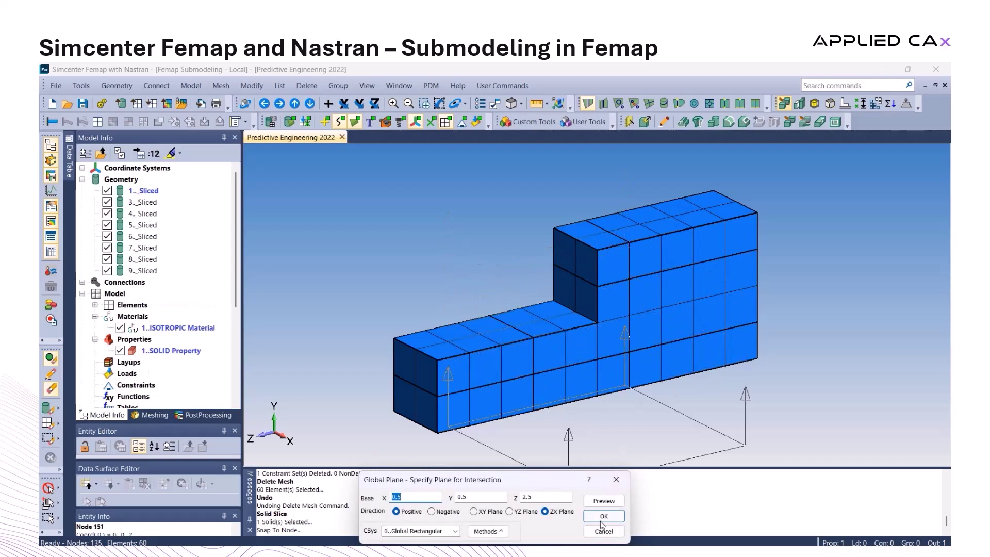
key("Escape")
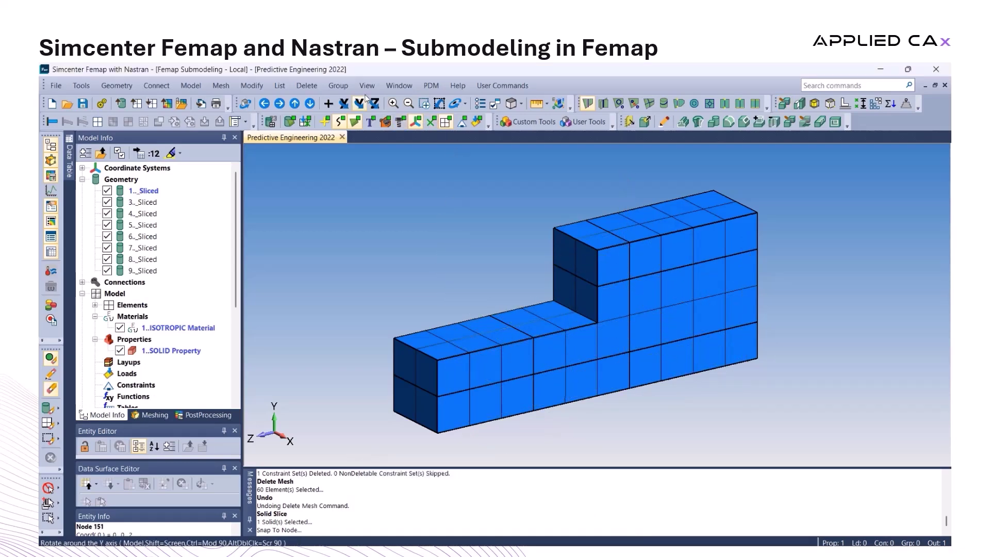
left_click(306, 86)
Delete the entire 60-element mesh from the Local model
mouse_move(329, 167)
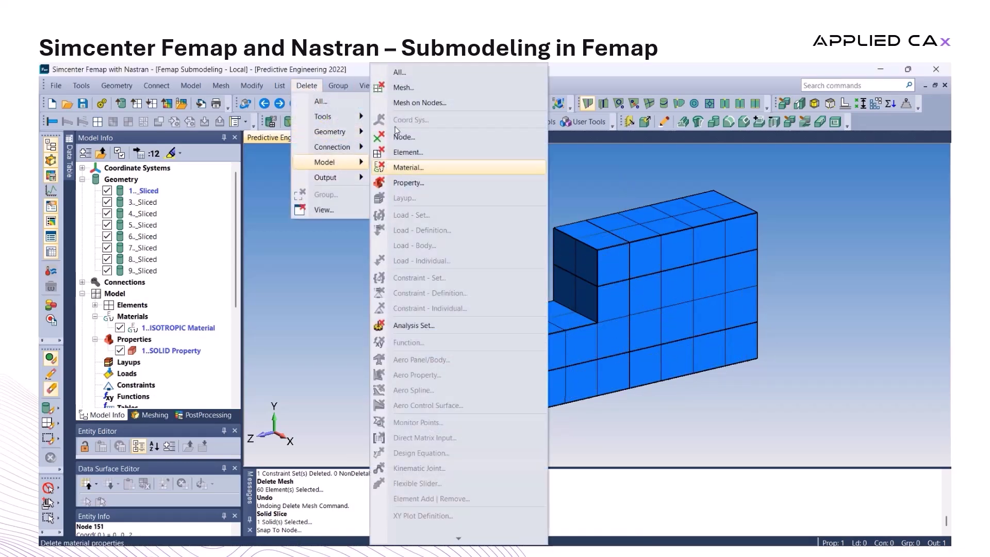
left_click(404, 89)
left_click(563, 503)
key("Return")
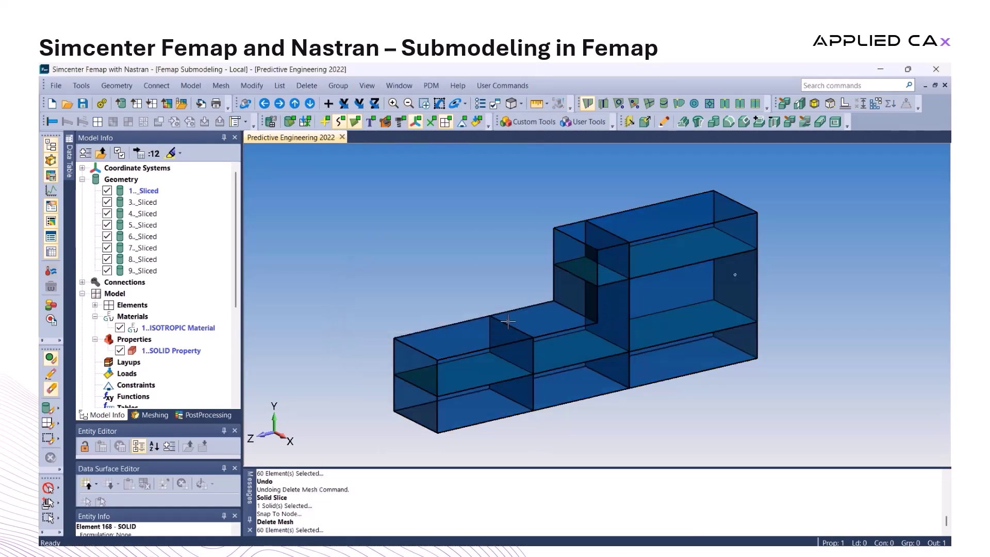
Delete the seven other slice solids, keeping only the L-shaped corner solid 9
left_click(307, 85)
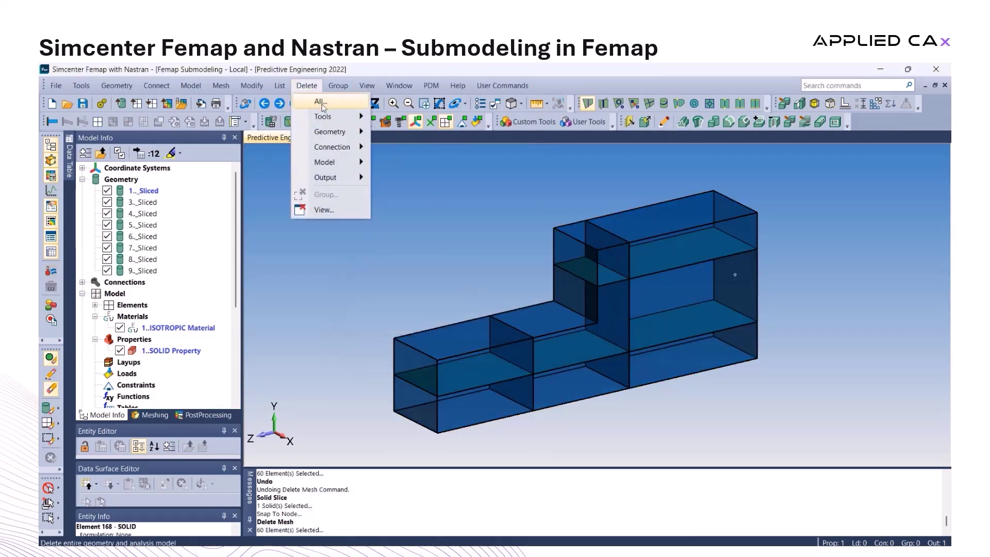
mouse_move(334, 132)
left_click(401, 195)
left_click(458, 356)
left_click(468, 400)
left_click(554, 389)
left_click(655, 363)
left_click(656, 314)
left_click(656, 249)
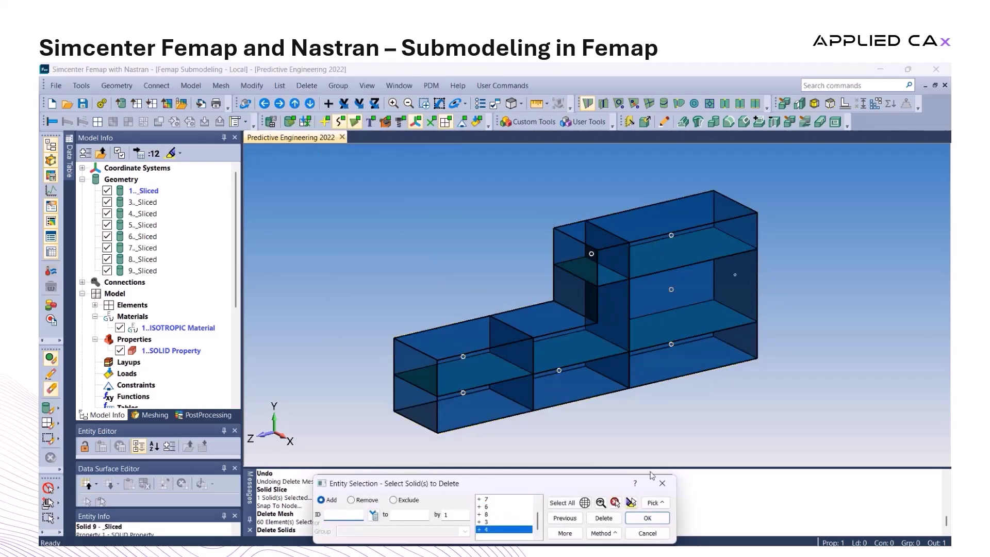
left_click(647, 517)
left_click(647, 518)
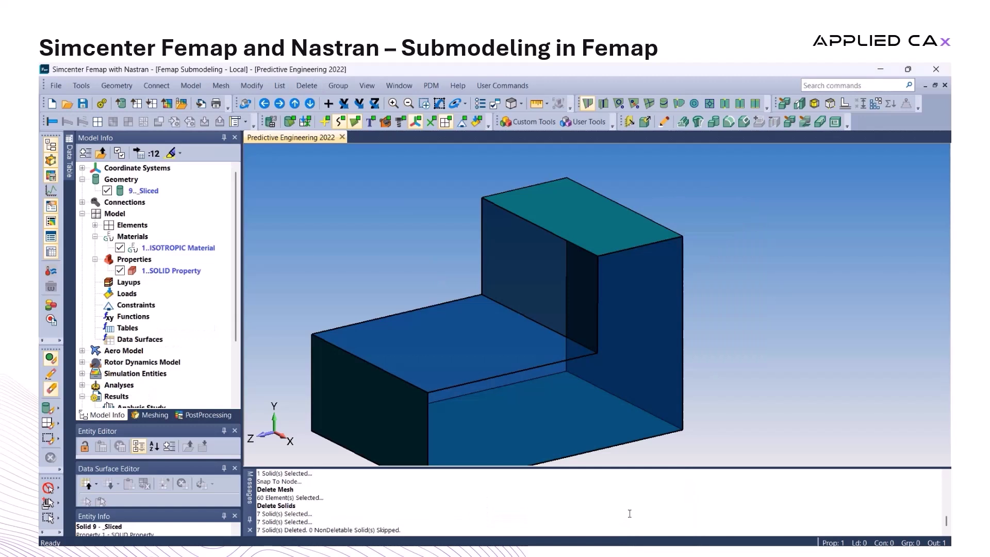
middle_click_drag(548, 352, 592, 320, "ctrl")
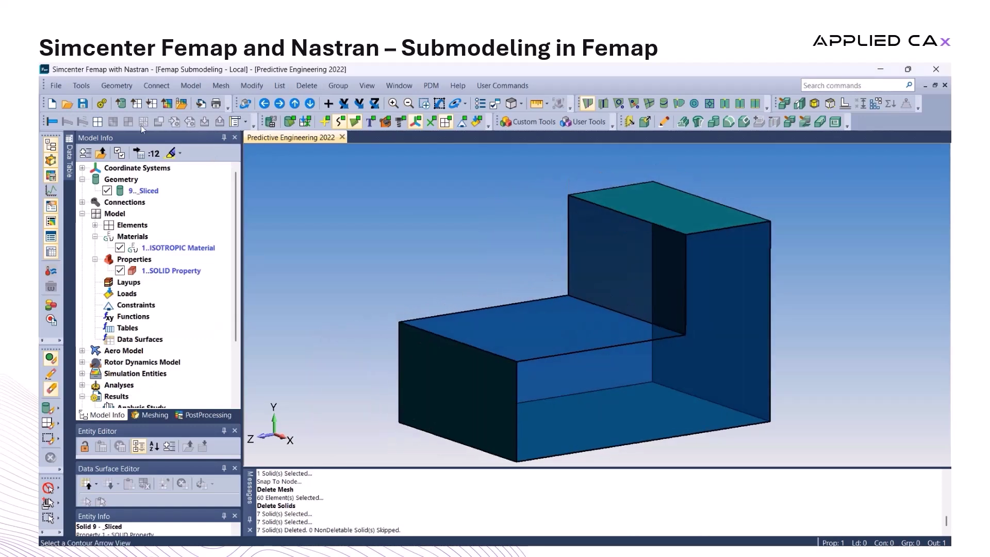
Save the model and rebuild its database
left_click(84, 106)
left_click(875, 103)
left_click(494, 330)
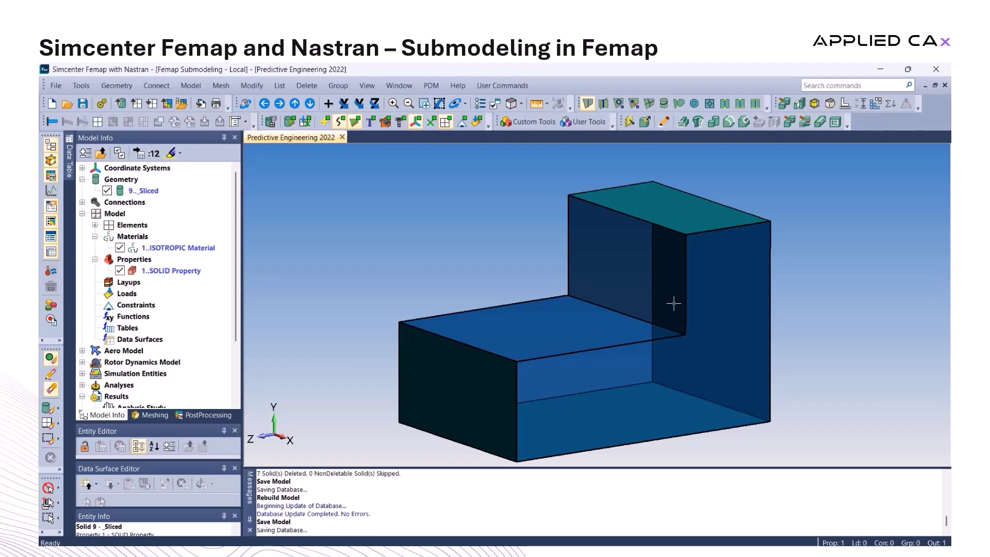
Fillet the block's inner corner edge with a 0.25 radius
middle_click_drag(733, 190, 734, 207)
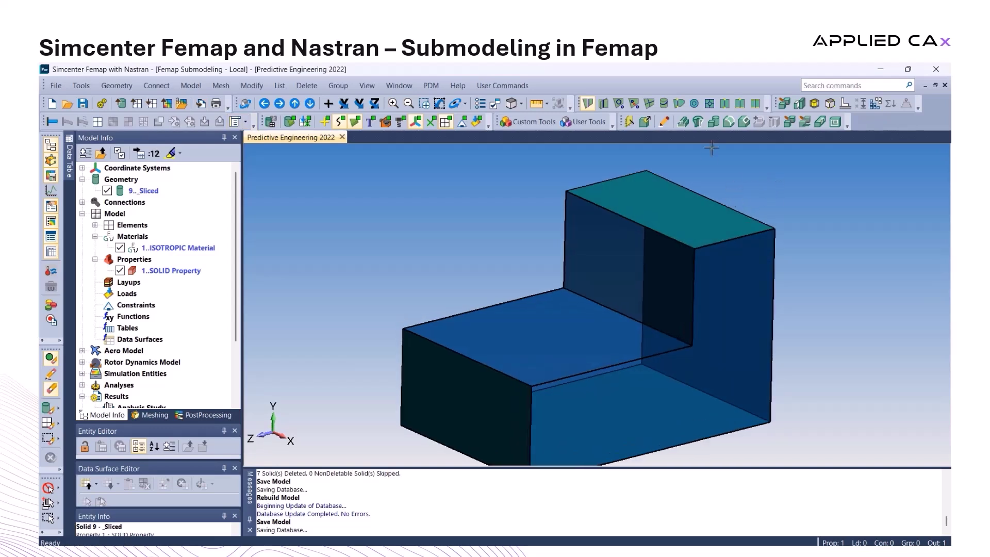
left_click(728, 123)
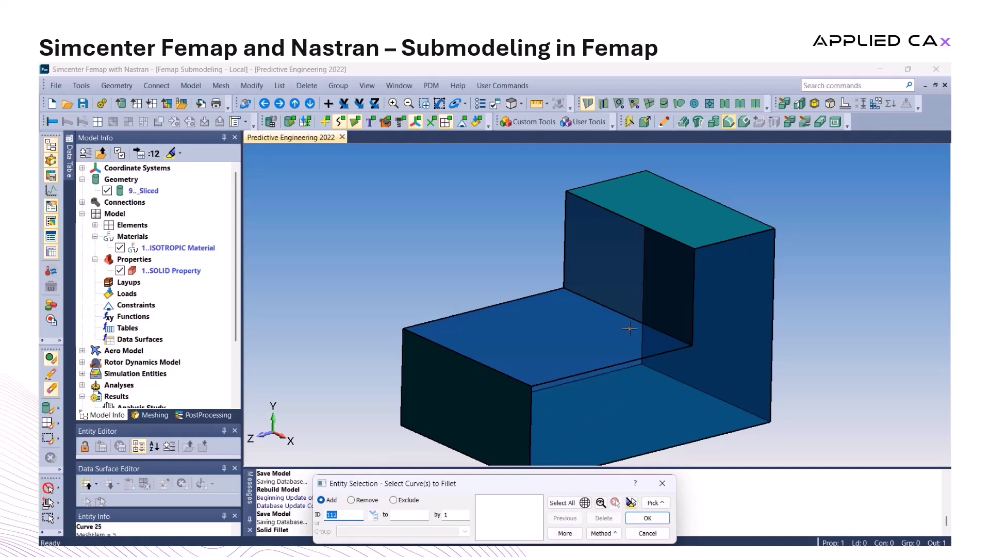
key("Return")
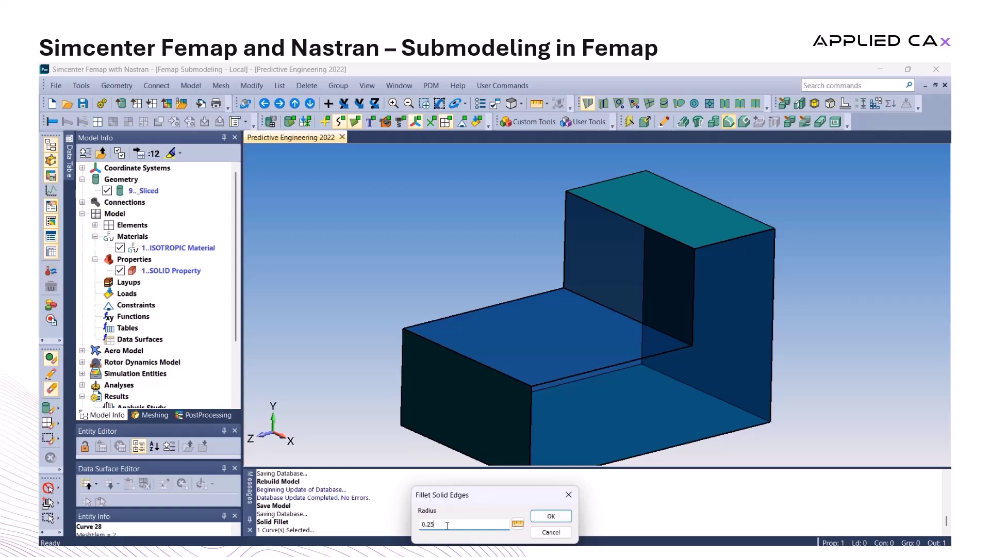
left_click(538, 517)
Create 0.15 offset curves from the six edges bordering the fillet
mouse_move(629, 385)
middle_mouse_down("ctrl")
mouse_move(589, 316)
mouse_move(588, 271)
mouse_move(626, 381)
middle_mouse_up("ctrl")
middle_click_drag(686, 277, 659, 163)
left_click(694, 104)
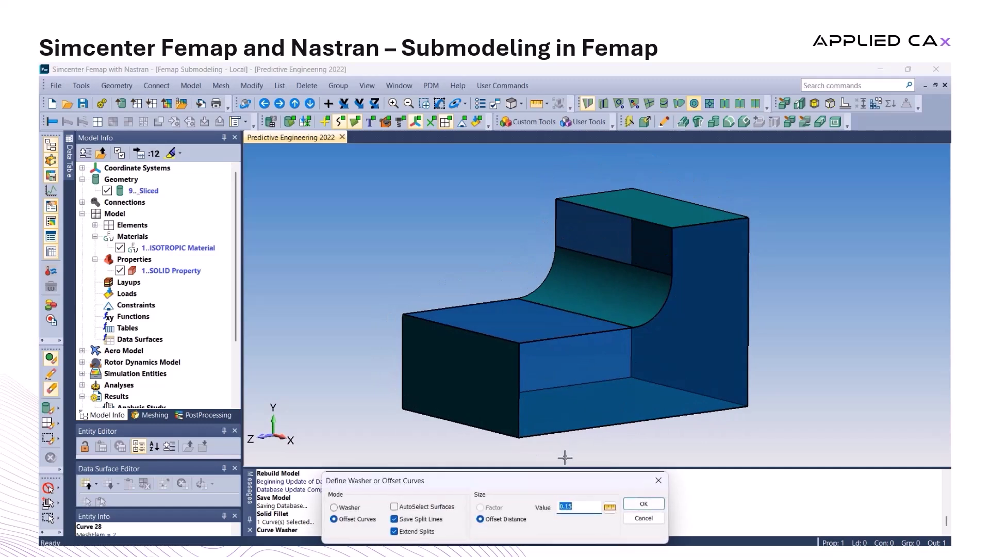
left_click(641, 508)
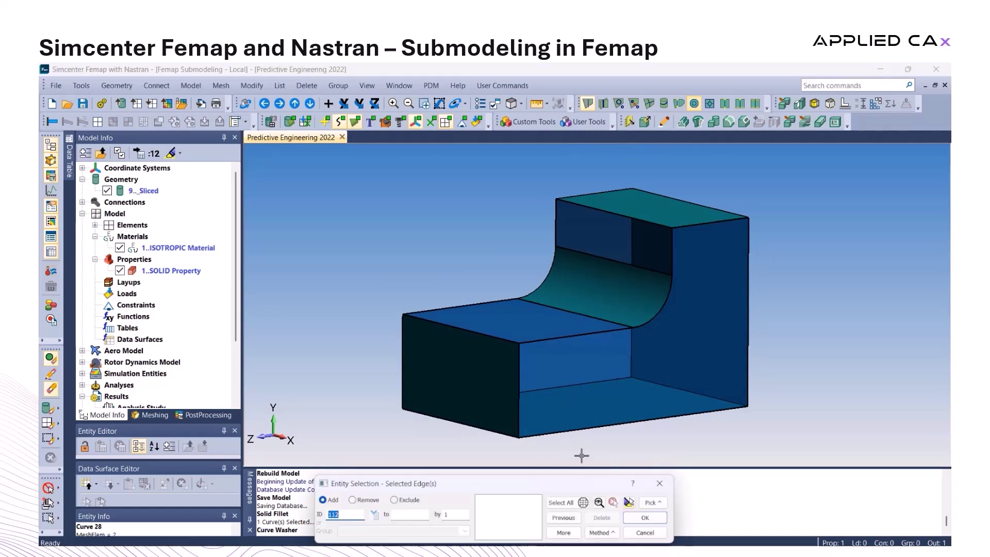
left_click(575, 336)
left_click(662, 304)
left_click(670, 260)
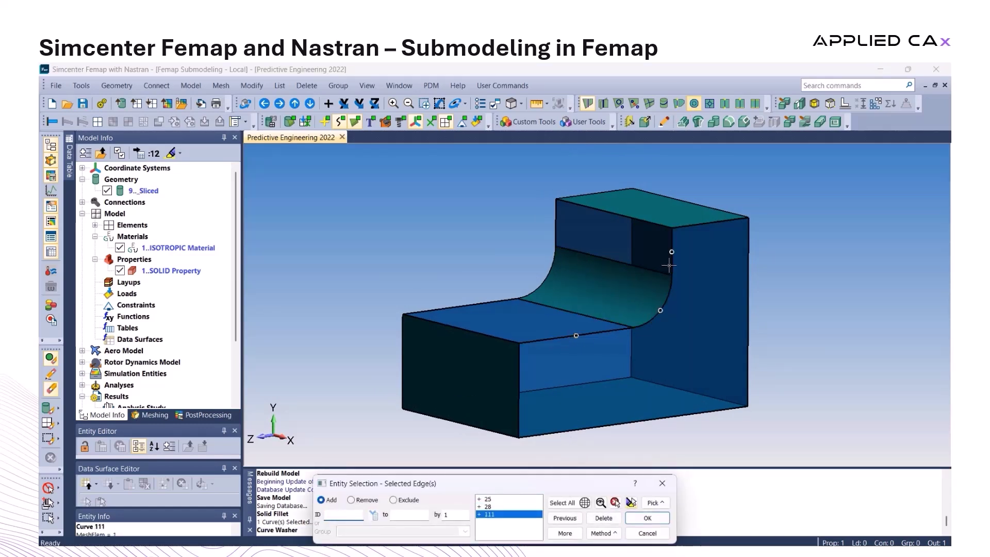
left_click(555, 222)
left_click(543, 281)
left_click(459, 306)
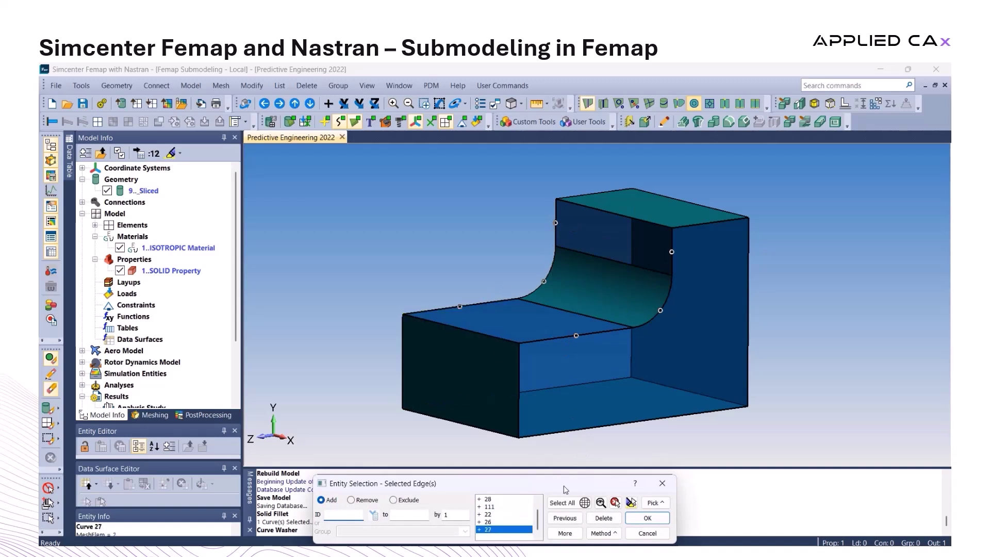
left_click(648, 518)
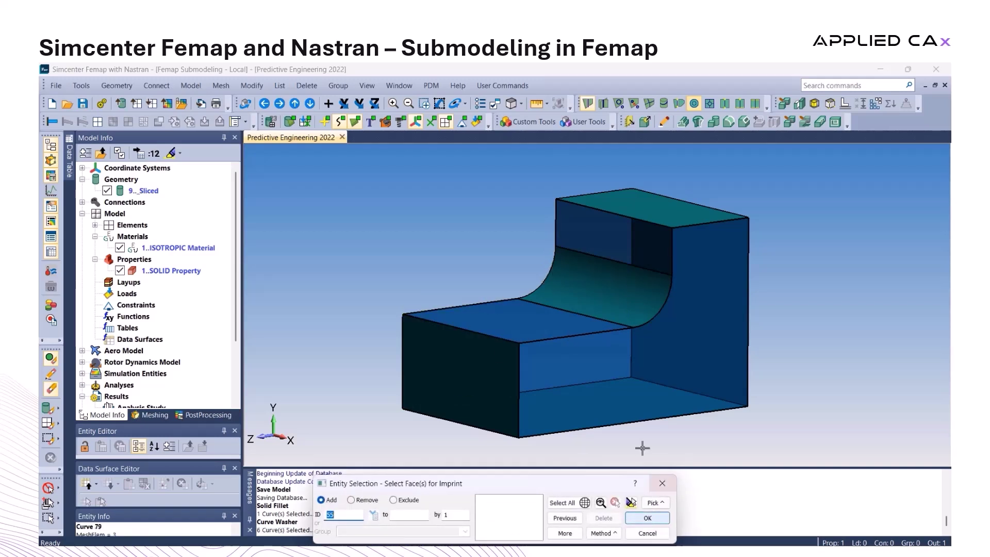
Imprint the offset curves onto the two adjoining faces
left_click(634, 327)
left_click(634, 328)
left_click(644, 518)
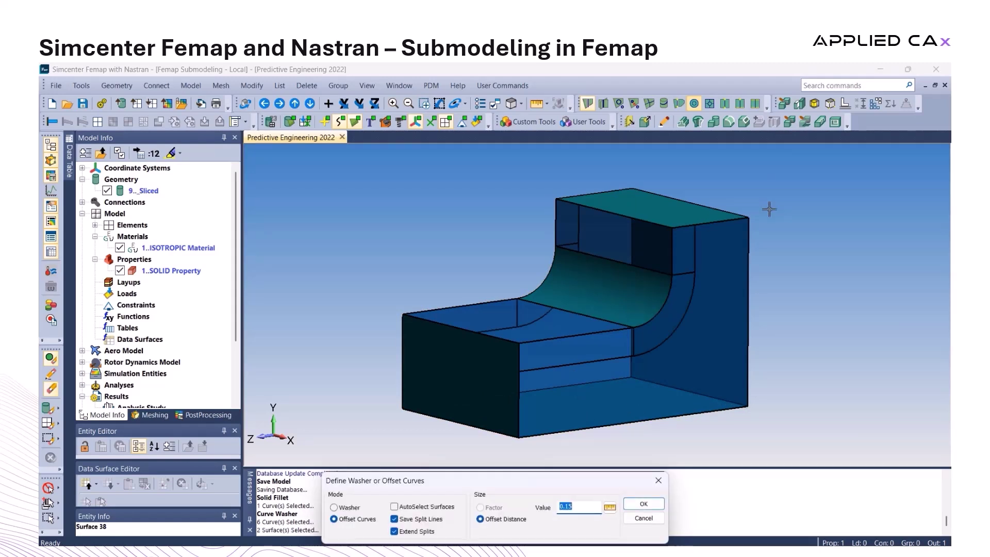
key("Escape")
Embed three faces to split off three Sliced_Embed solids
left_click(799, 104)
left_click(682, 246)
left_click(673, 290)
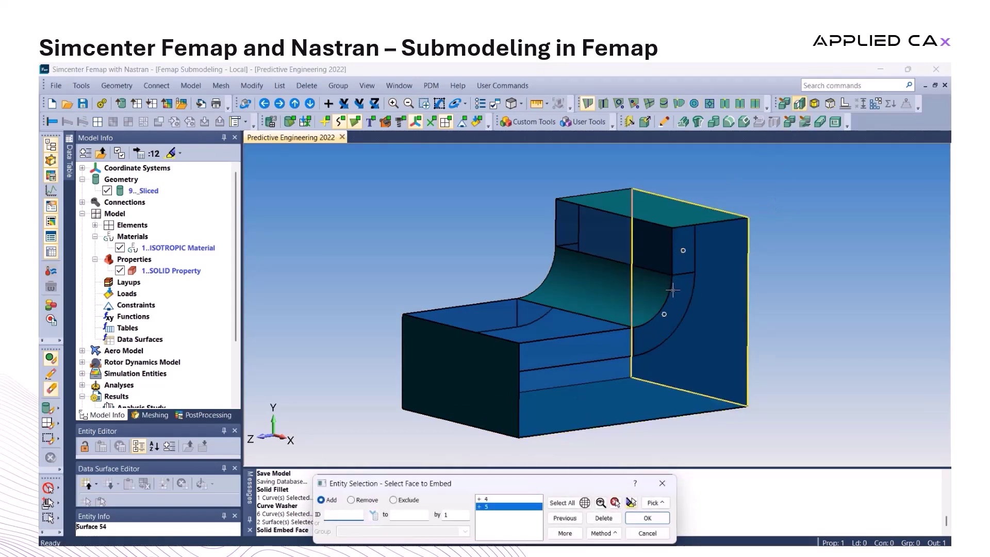
left_click(672, 290)
left_click(647, 518)
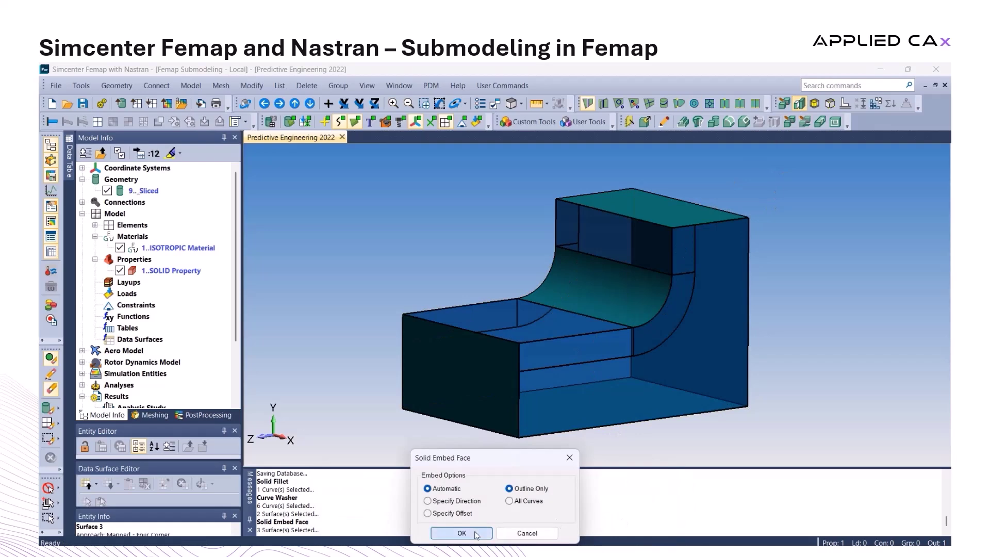
left_click(475, 534)
left_click(221, 86)
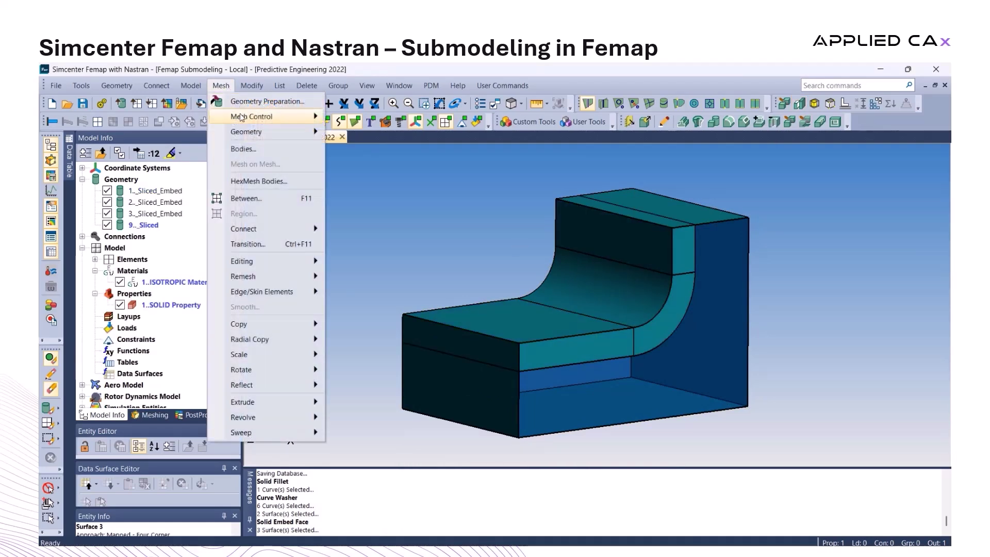
Assign the SOLID Property as mesh attribute to all four solids
mouse_move(241, 117)
left_click(376, 308)
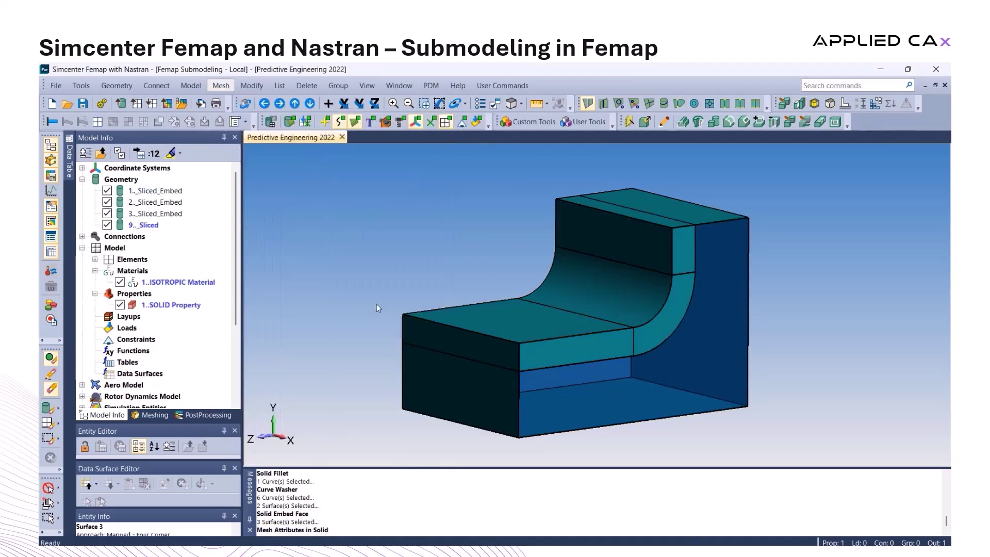
left_click(563, 503)
left_click(647, 517)
left_click(570, 457)
left_click(471, 479)
left_click(512, 529)
key("Escape")
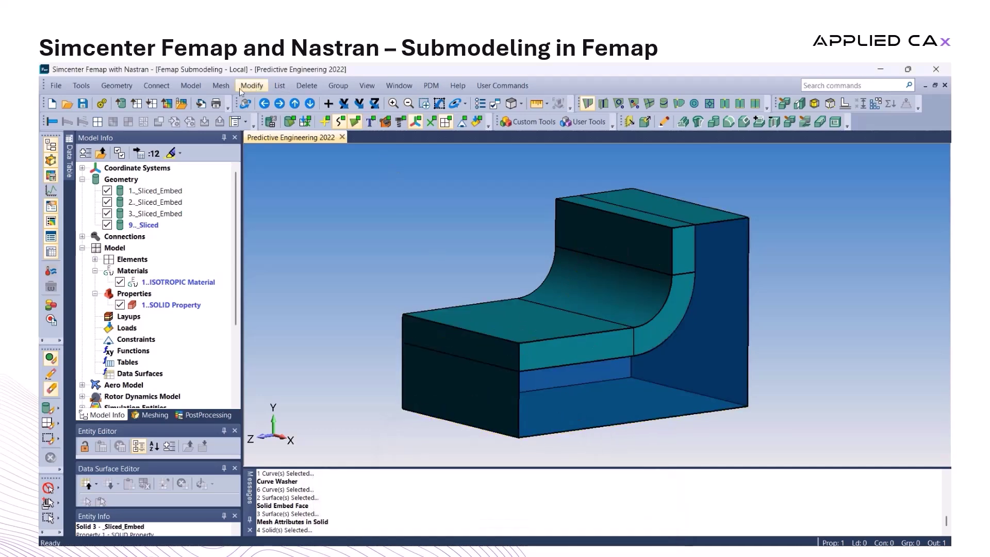
Compute hex mesh sizes of 0.1 on all four solids
left_click(222, 86)
mouse_move(245, 117)
left_click(364, 121)
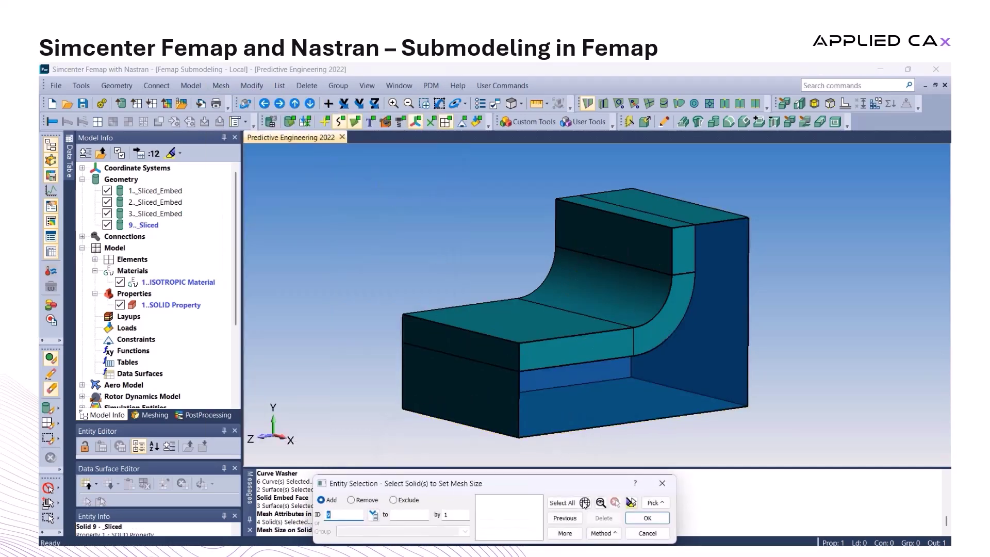
left_click(600, 504)
left_click(648, 518)
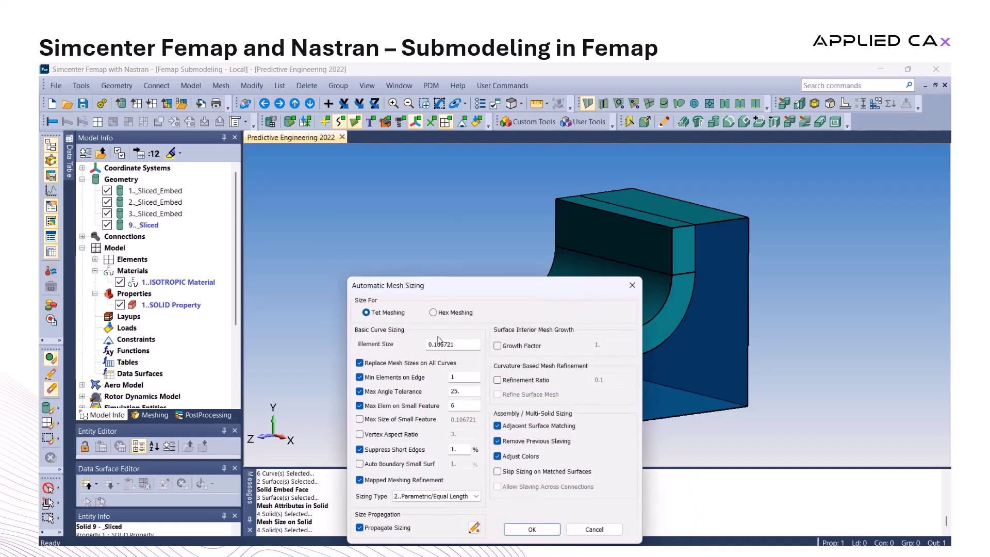
left_click(449, 315)
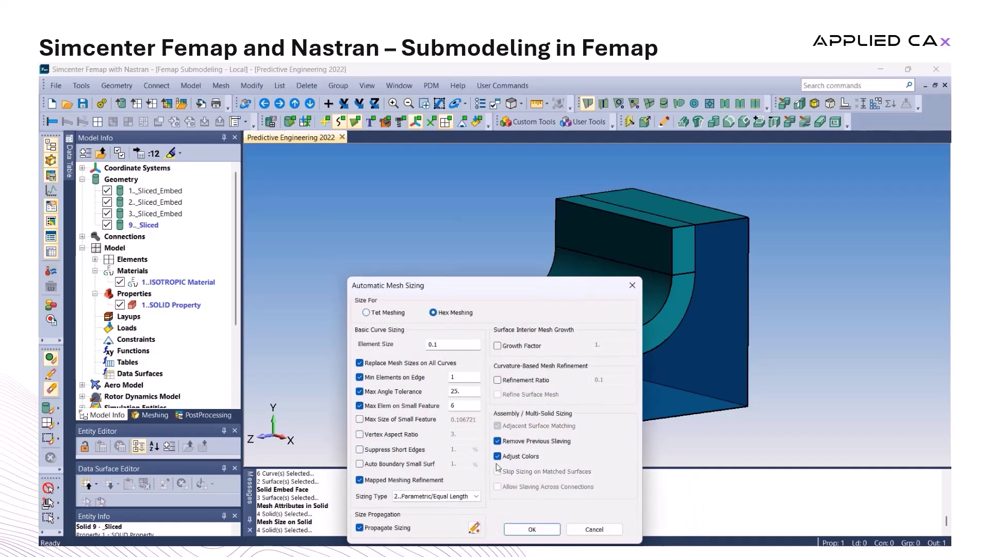
left_click(533, 528)
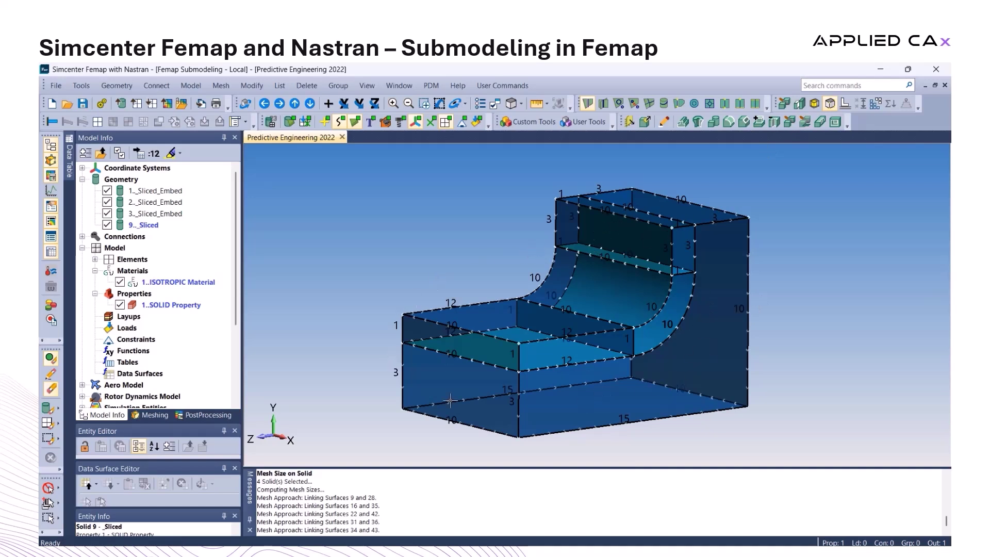
middle_click_drag(655, 357, 653, 379)
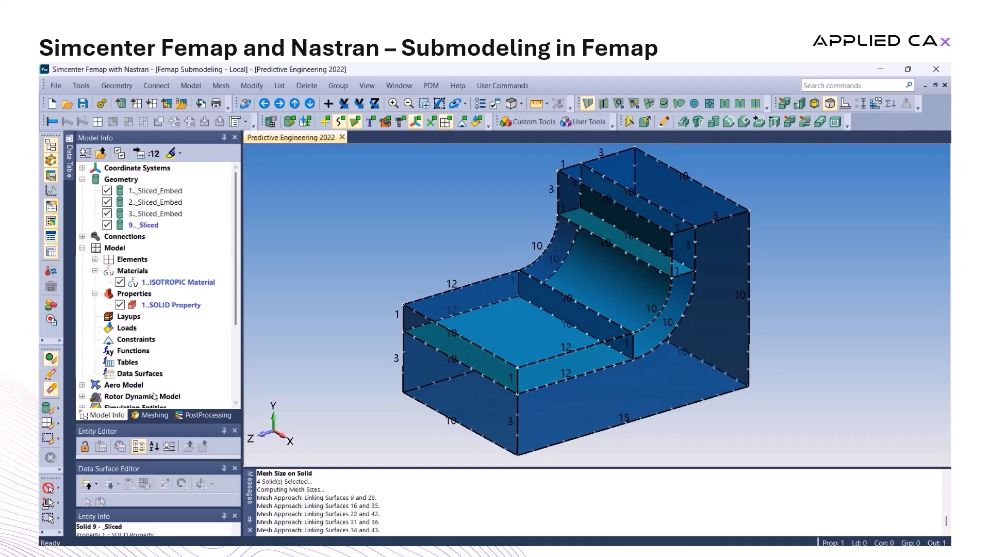
left_click(149, 414)
Increase the eight short vertical edges between slices from 1 to 2 elements in Mesh Sizing
left_click(146, 241)
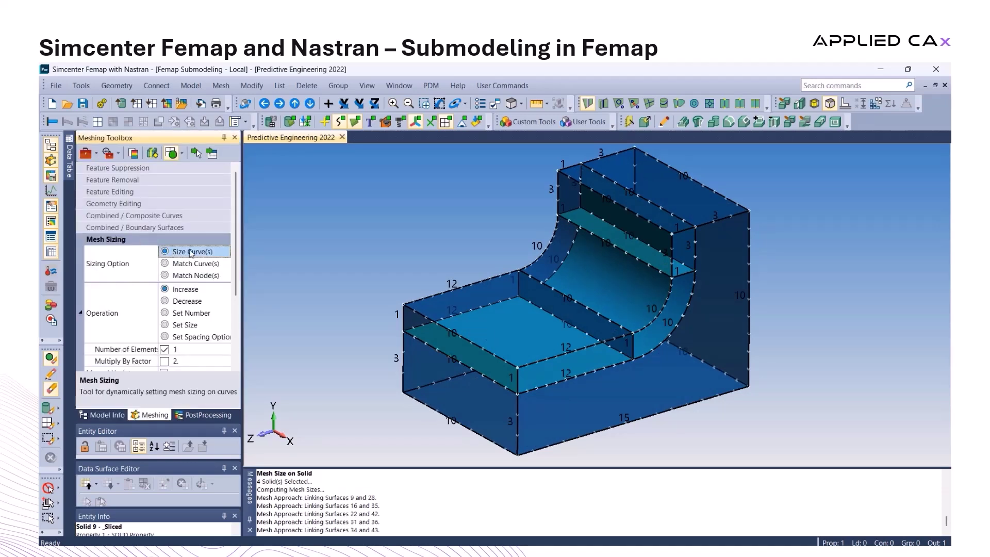
left_click(211, 153)
left_click(400, 320)
left_click(516, 376)
left_click(630, 346)
left_click(684, 266)
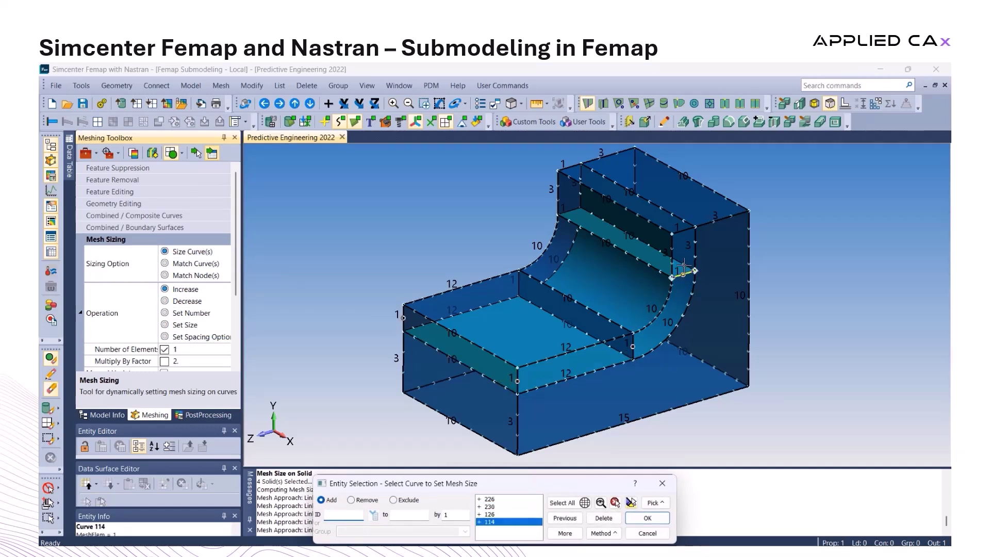
left_click(684, 235)
left_click(578, 166)
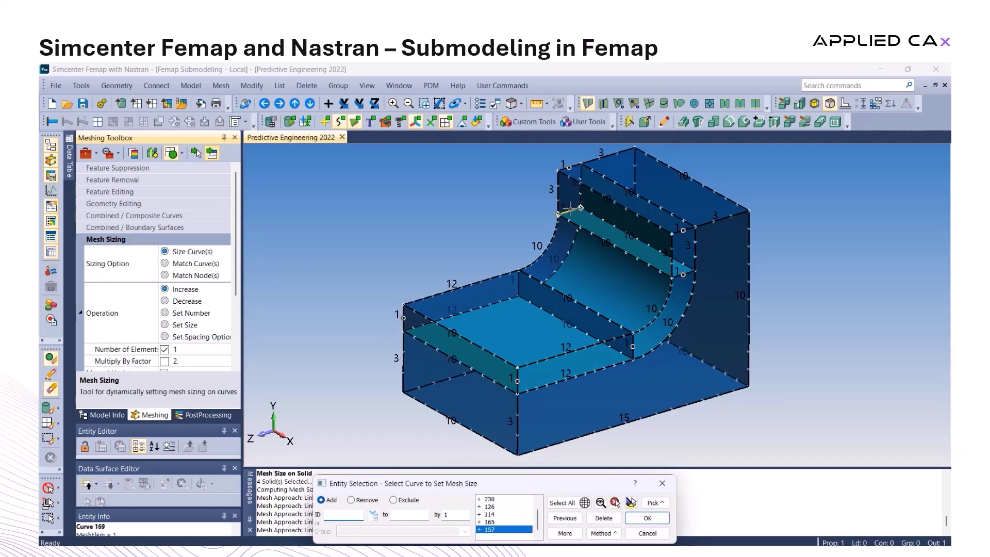
left_click(647, 518)
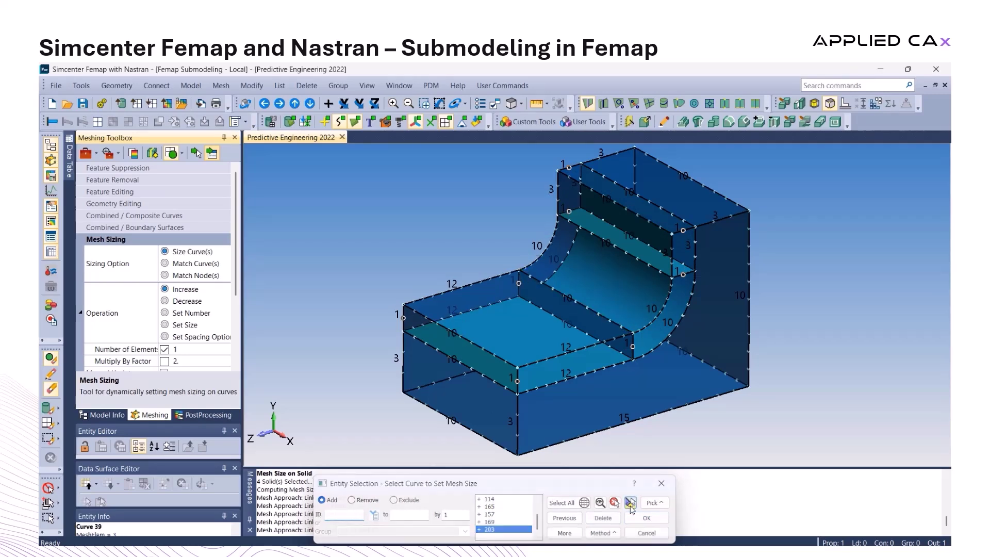
left_click(669, 488)
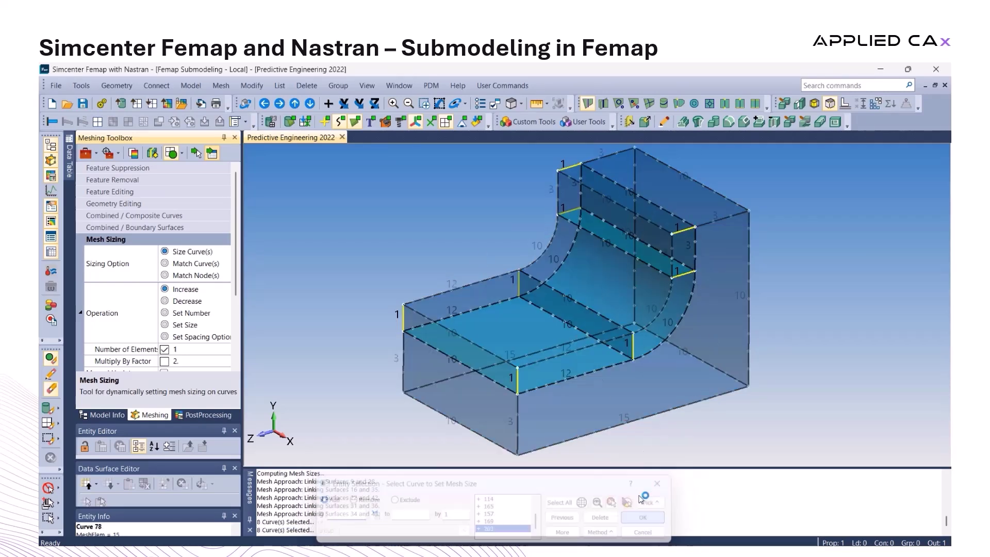
mouse_move(642, 400)
middle_mouse_down()
mouse_move(649, 395)
mouse_move(610, 381)
mouse_move(637, 388)
middle_mouse_up()
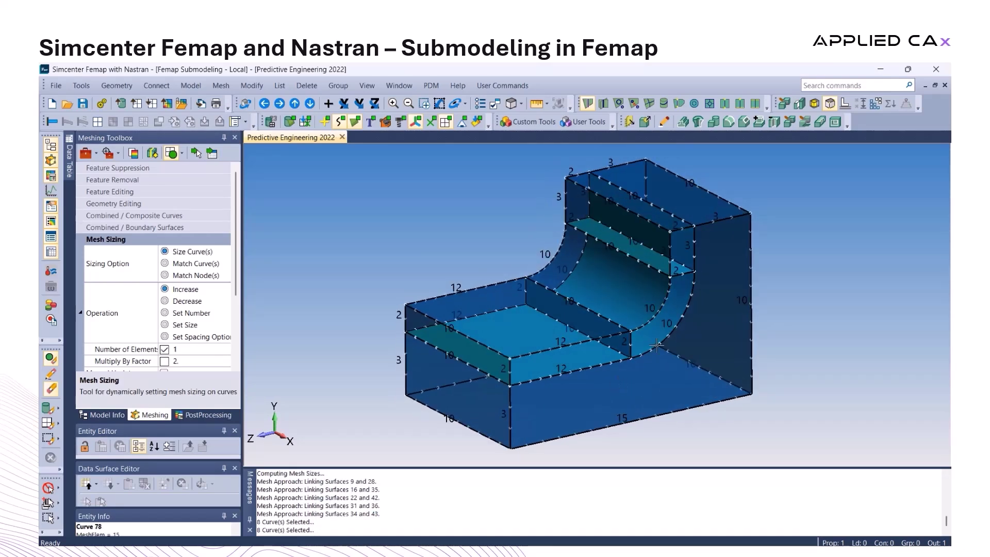
left_click(220, 86)
Hex-mesh all four solids into 1250 elements and 1716 nodes
mouse_move(265, 132)
left_click(365, 186)
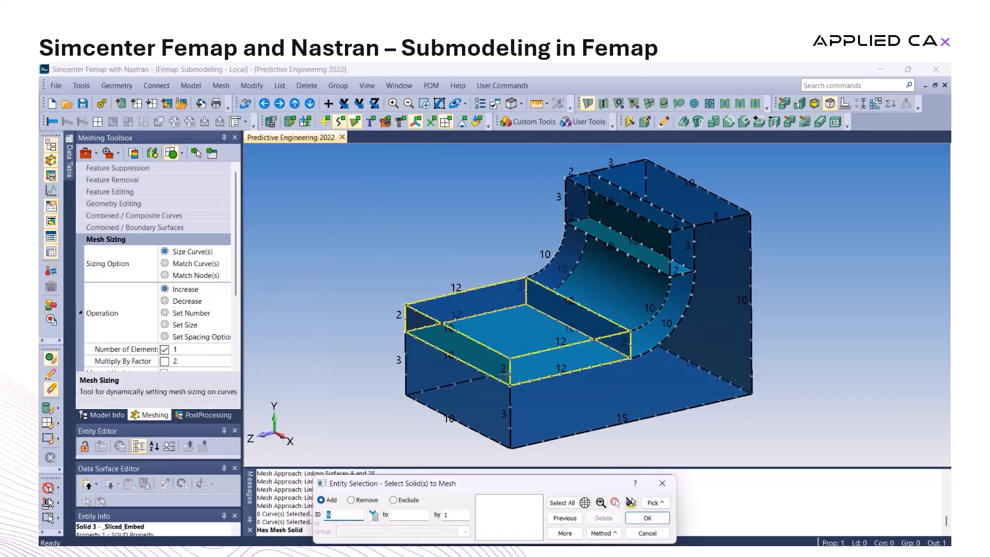
left_click(602, 501)
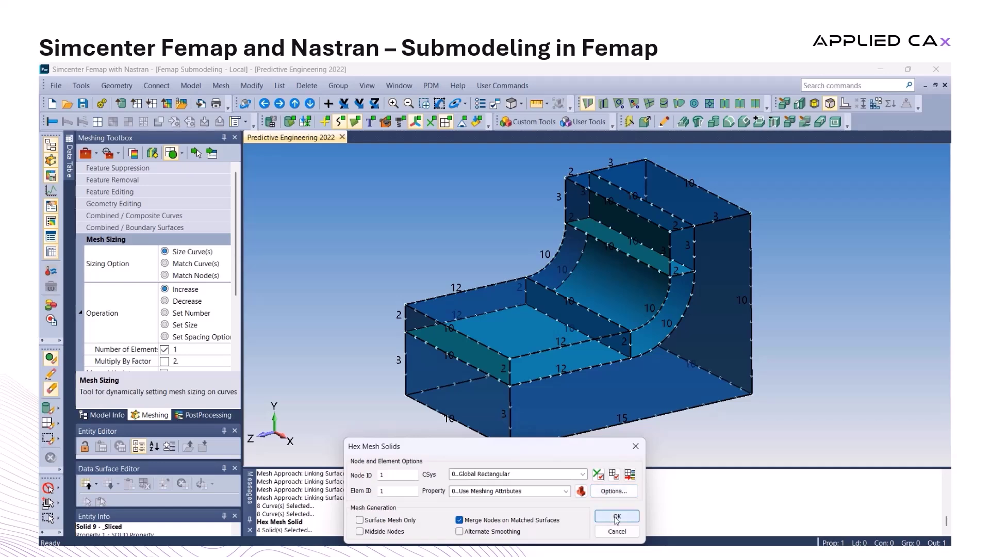
left_click(616, 516)
scroll(586, 375, "down", 1)
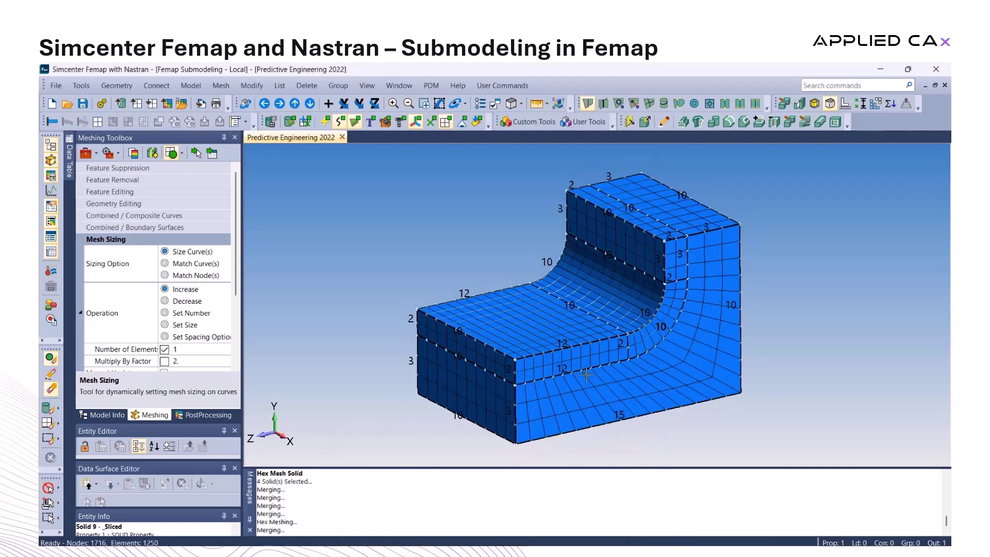
Check all nodes for coincident nodes, finding none, and save the model
left_click(860, 103)
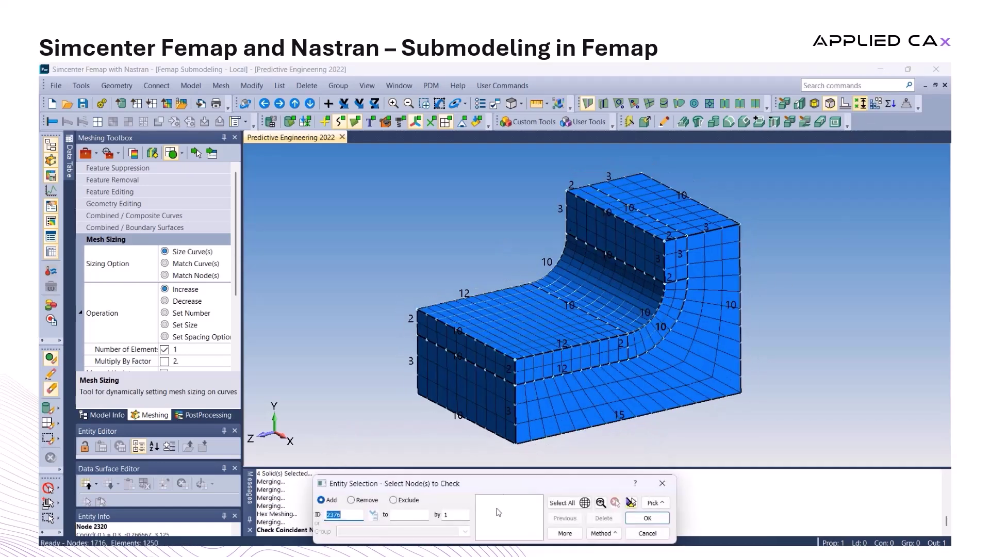
left_click(561, 502)
left_click(646, 518)
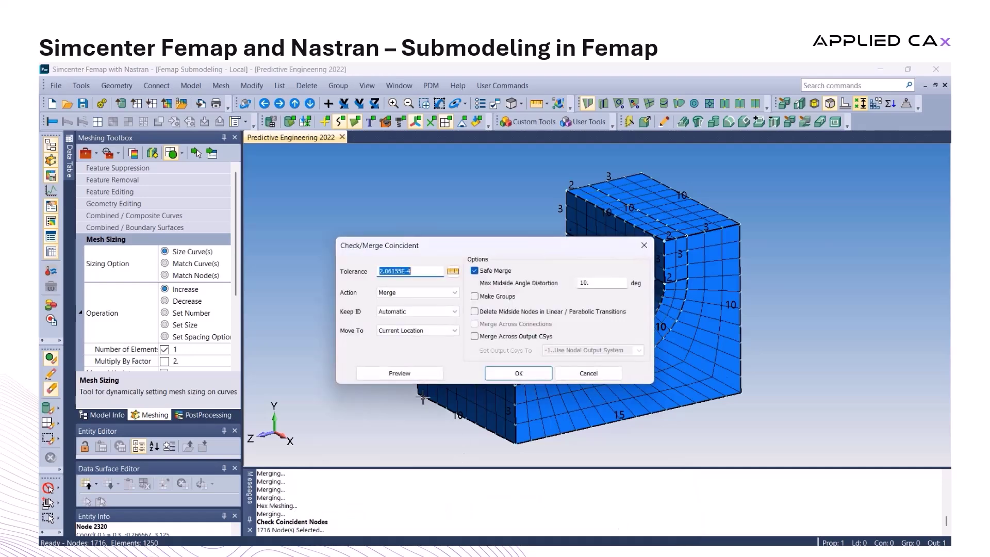
left_click(413, 372)
left_click(493, 328)
left_click(613, 375)
key("ctrl+s")
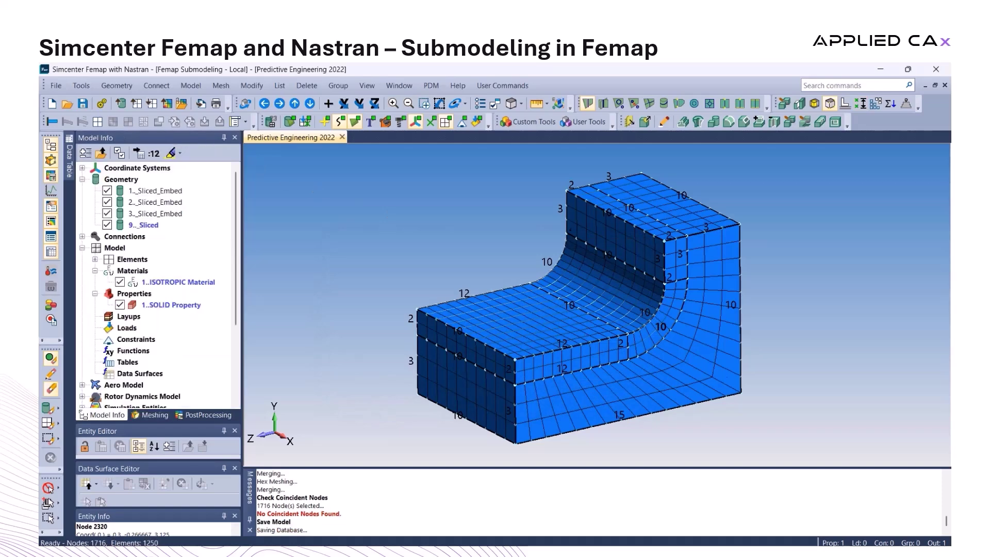
Open the Global model in a first tab with its undeformed stress contour, then return to Local
left_click_drag(344, 243, 343, 243)
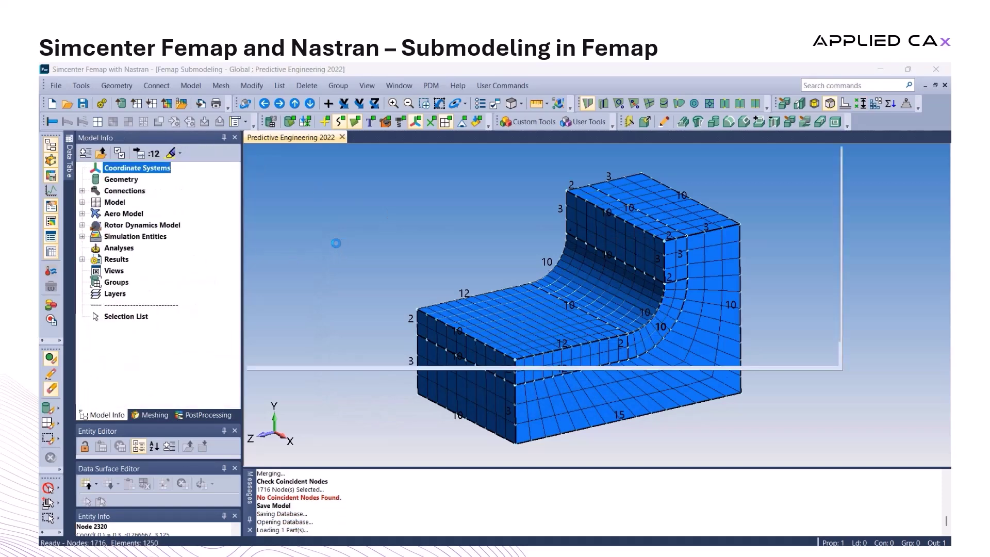
left_click_drag(439, 138, 302, 137)
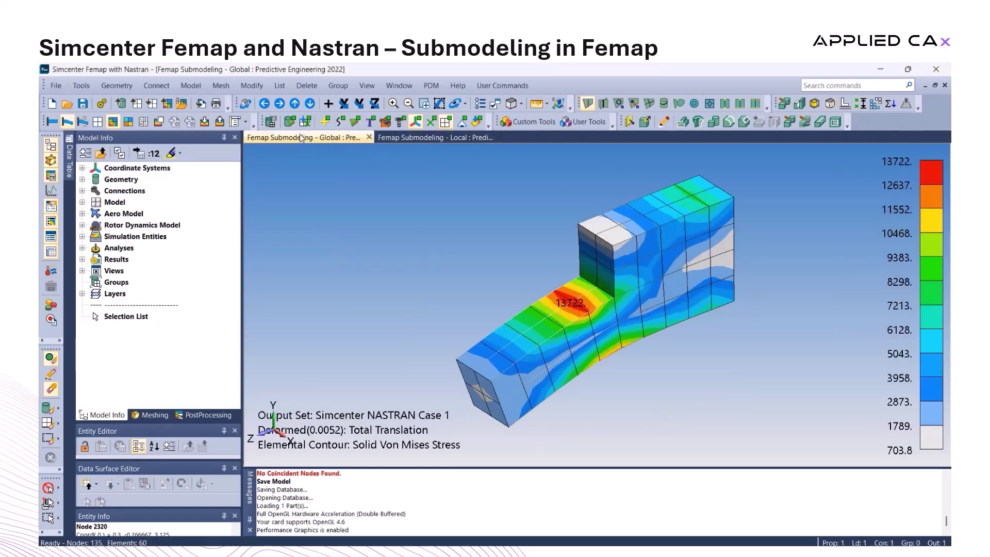
left_click(53, 121)
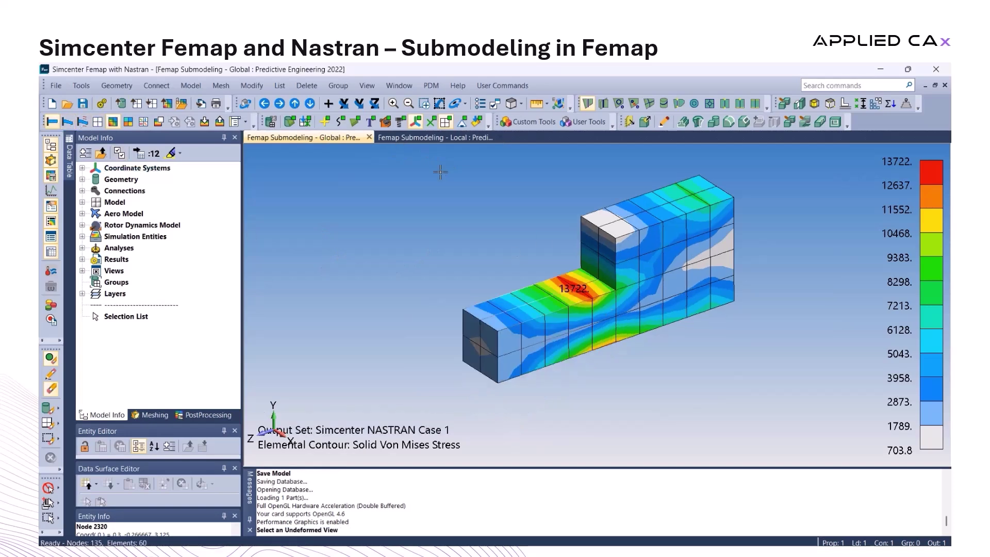
left_click(458, 139)
left_click(200, 88)
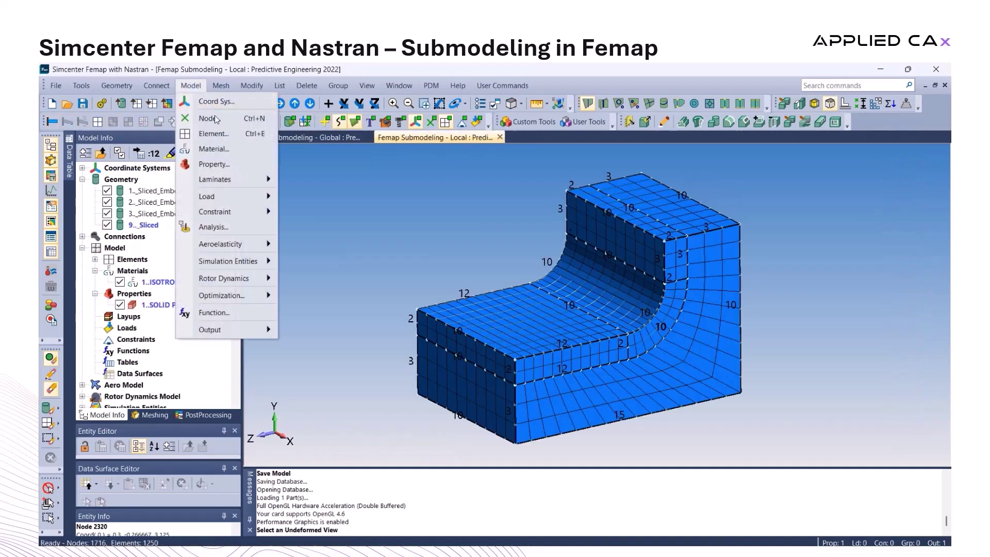
Map Global NASTRAN Case 1 Total Translation as Nodal Displacement loads
mouse_move(222, 197)
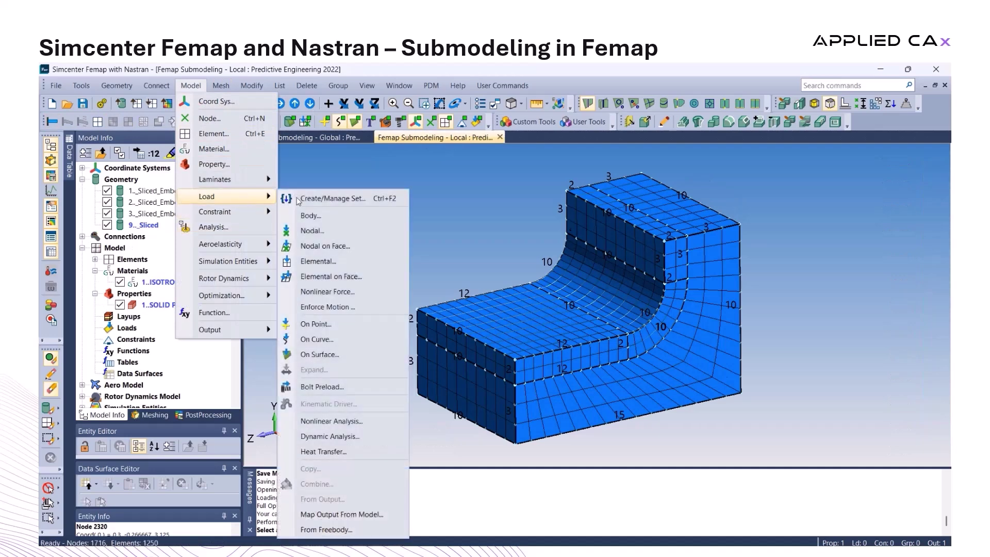
left_click(335, 514)
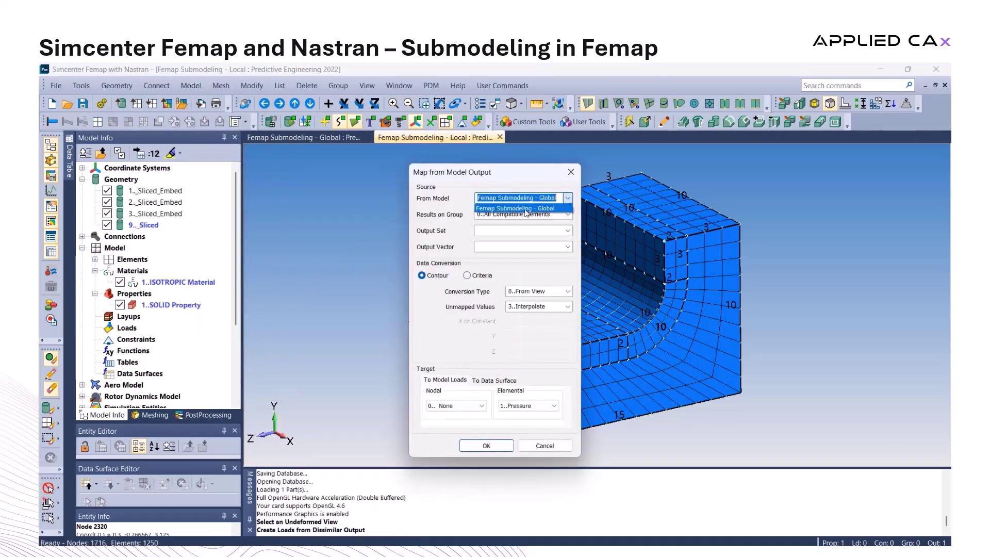
left_click(568, 199)
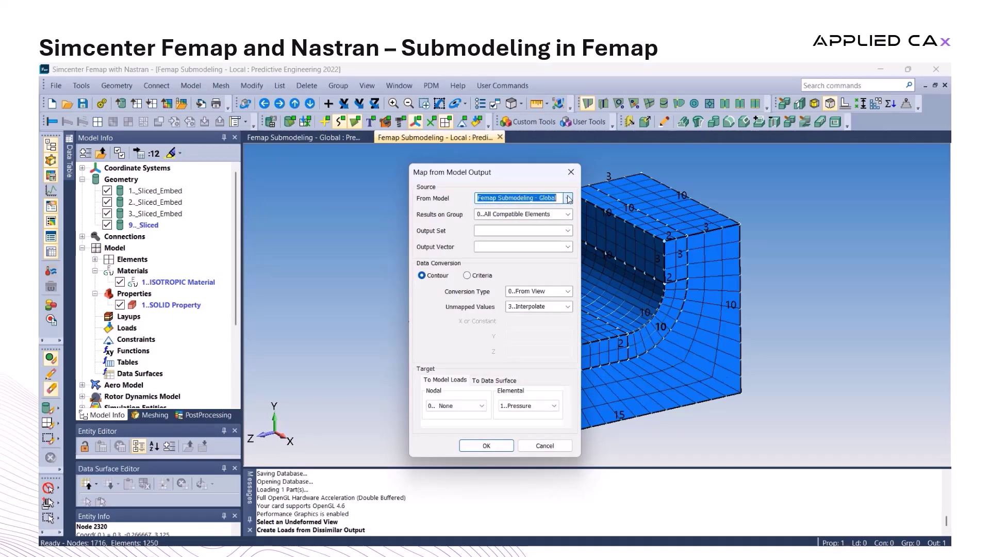
left_click(568, 233)
left_click(563, 240)
left_click(569, 248)
left_click(503, 257)
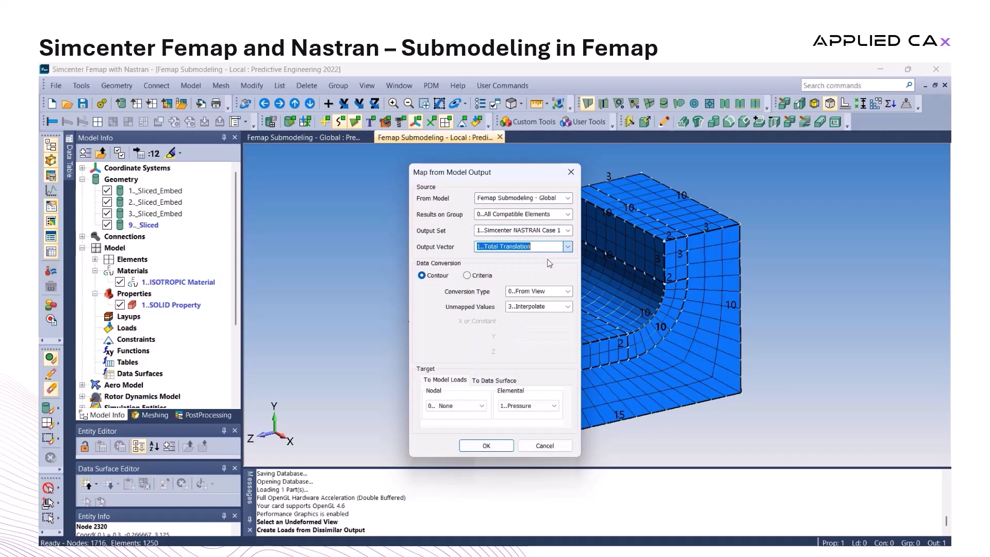
left_click(466, 406)
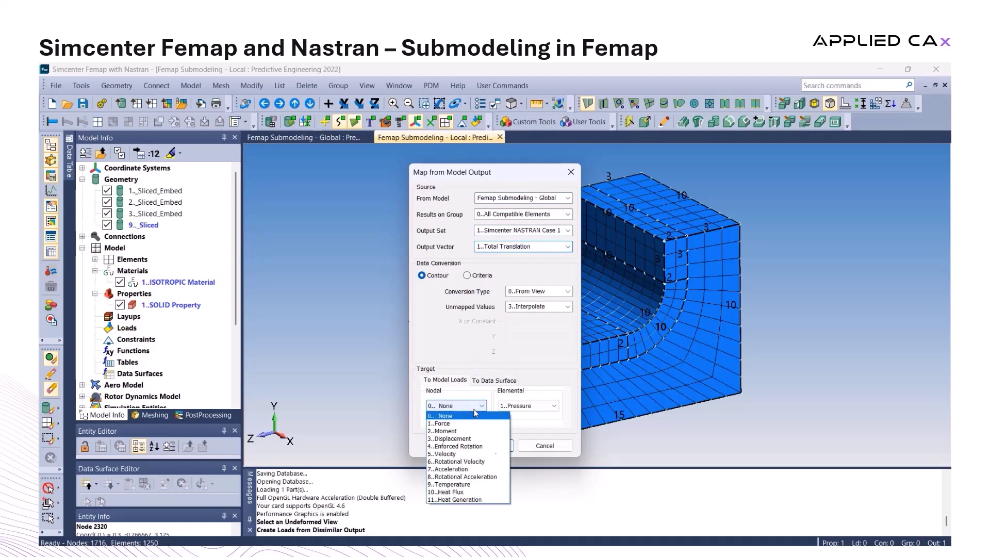
left_click(468, 439)
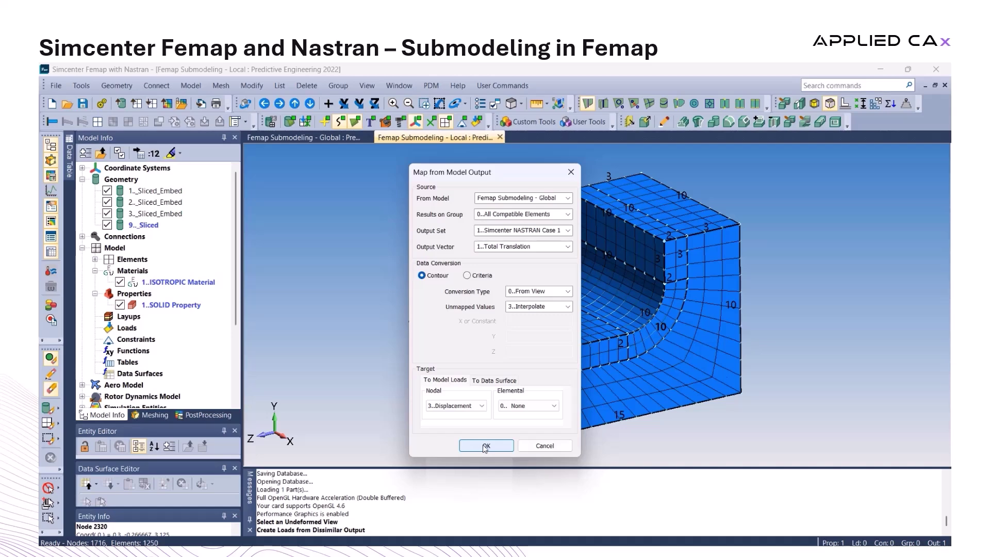
left_click(485, 446)
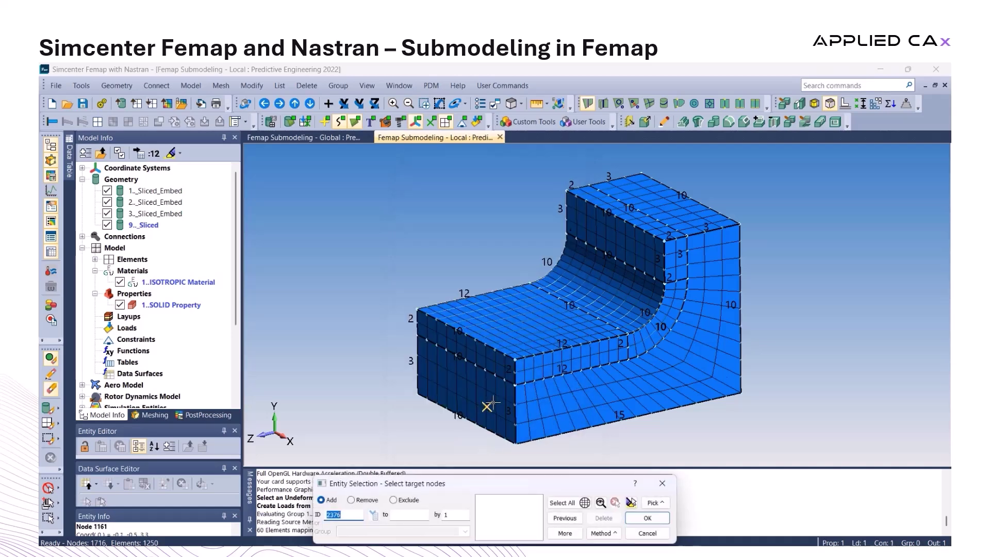
Target the mapping at nodes on the submodel's boundary surfaces, covering 396 nodes
left_click(603, 533)
left_click(624, 480)
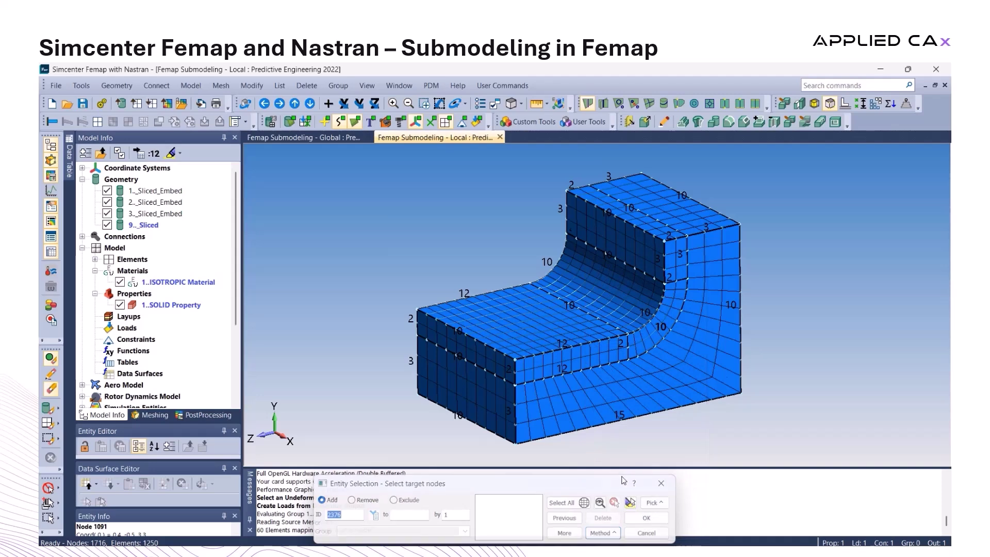
left_click(479, 402)
left_click(581, 404)
middle_click_drag(581, 404, 671, 289)
left_click(626, 415)
left_click(715, 251)
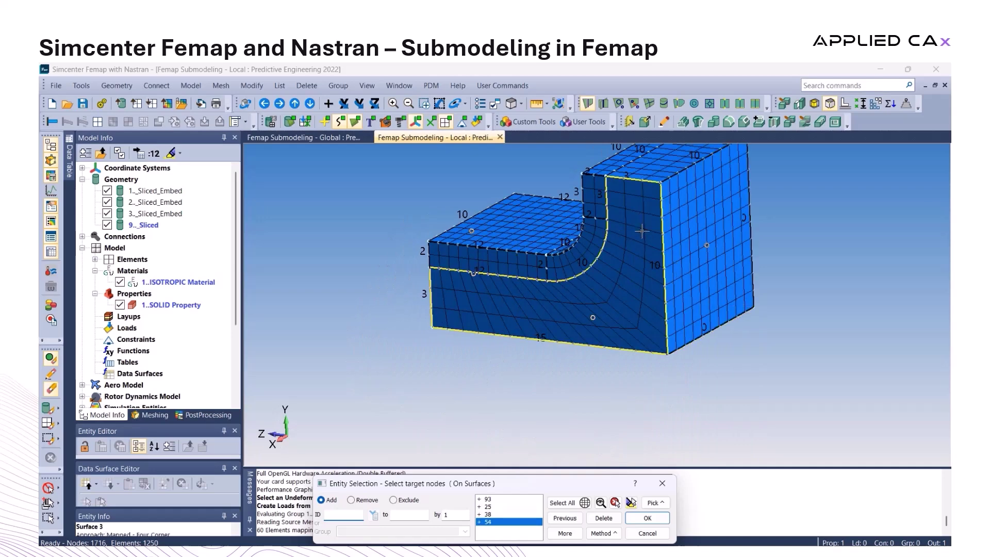
middle_click_drag(640, 230, 667, 337, "ctrl")
left_click(691, 262)
left_click(672, 256)
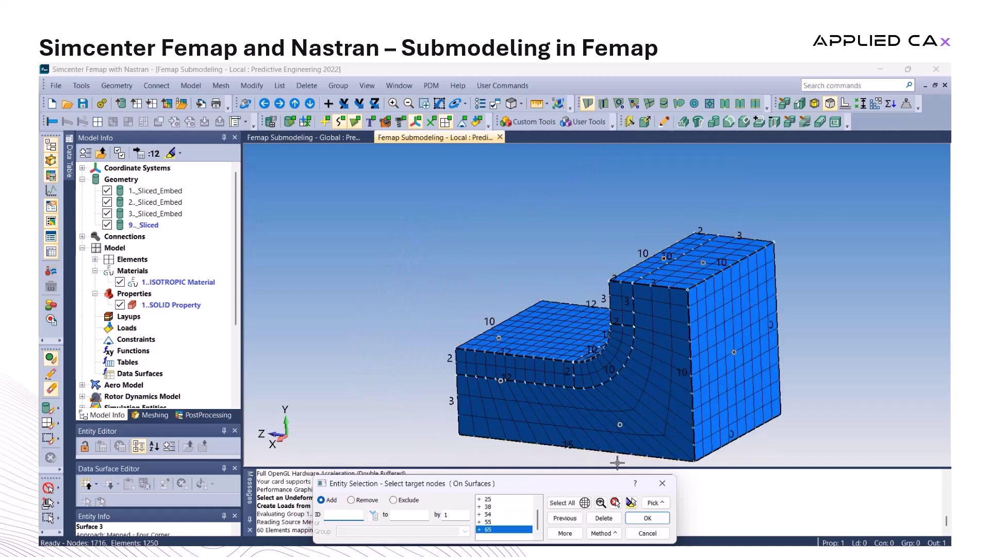
left_click(633, 503)
middle_click_drag(639, 407, 731, 353)
left_click(646, 518)
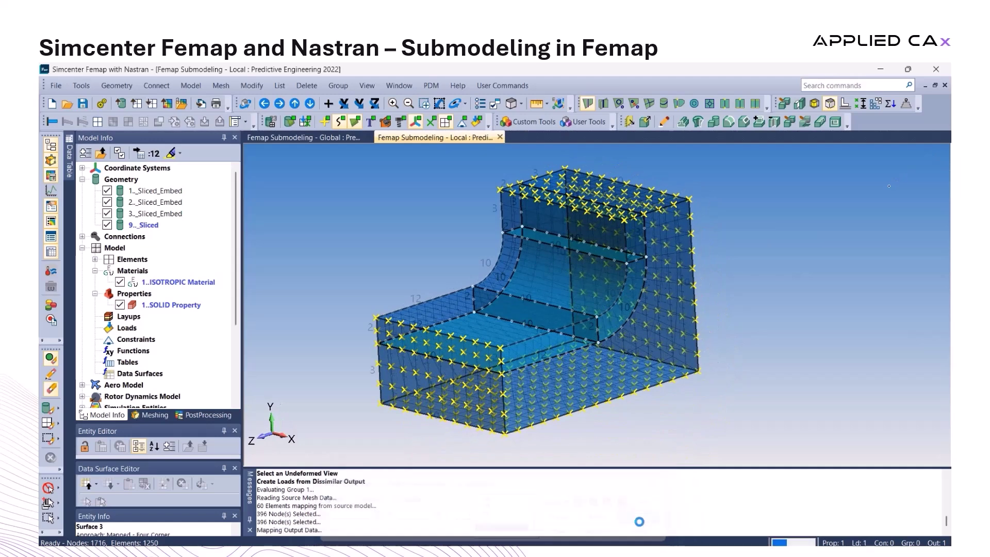
Widen the Model Info tree to read the mapped load set Map-Femap Submodeling - Global
middle_click_drag(575, 386, 553, 374)
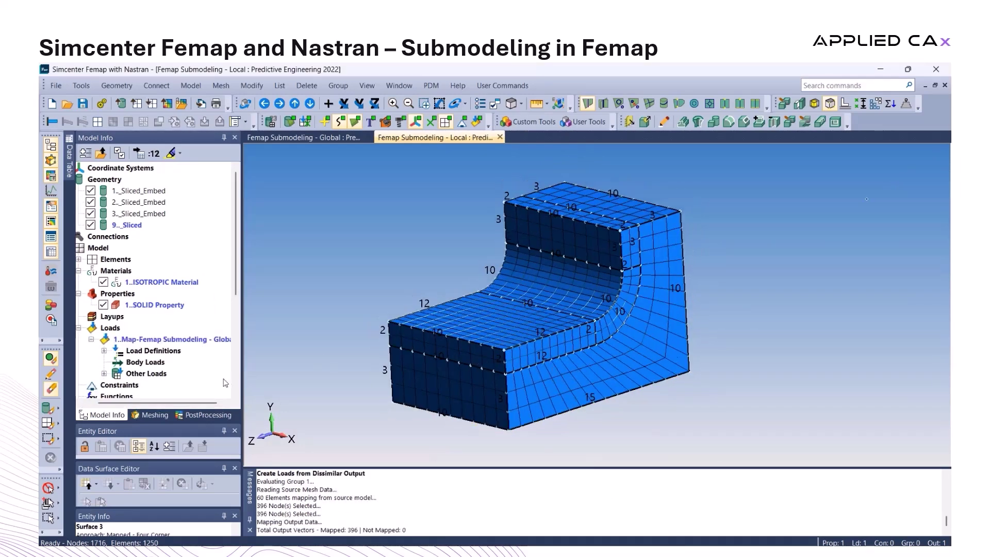
left_click(104, 351)
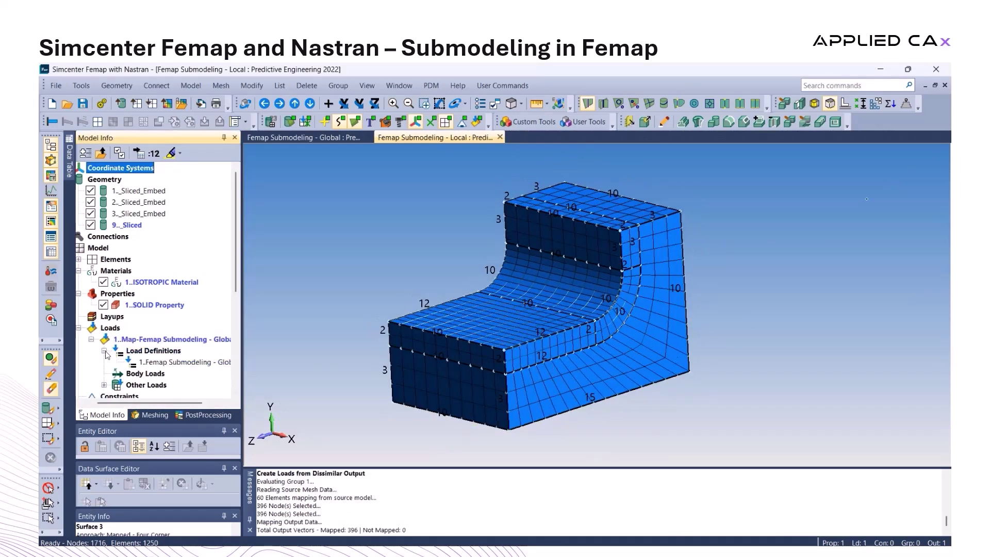
left_click(165, 362)
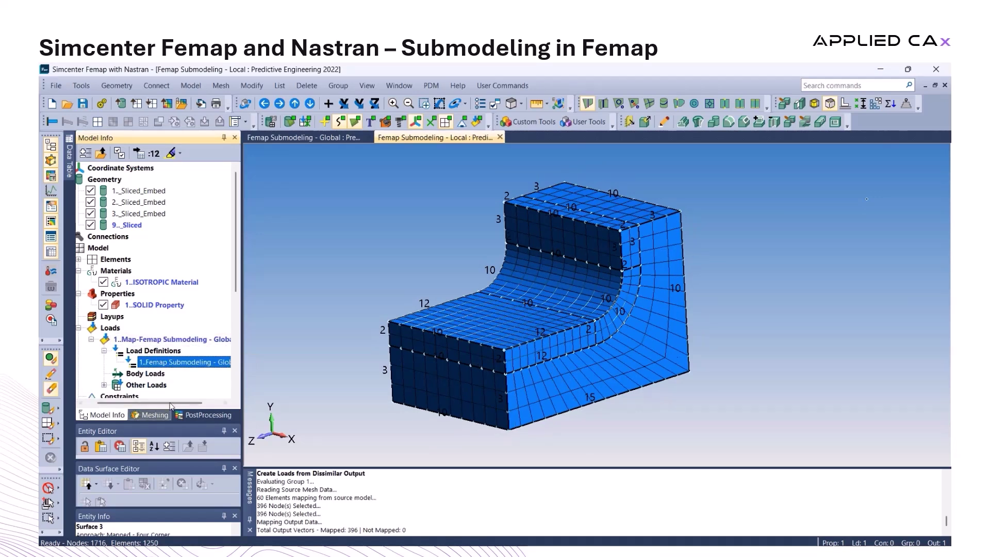
left_click_drag(170, 403, 144, 404)
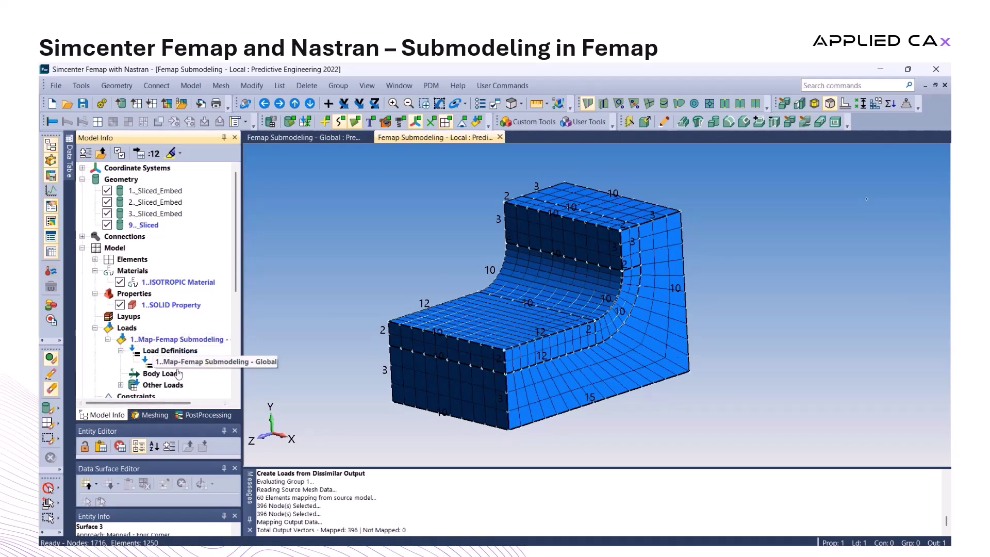
left_click_drag(242, 313, 267, 313)
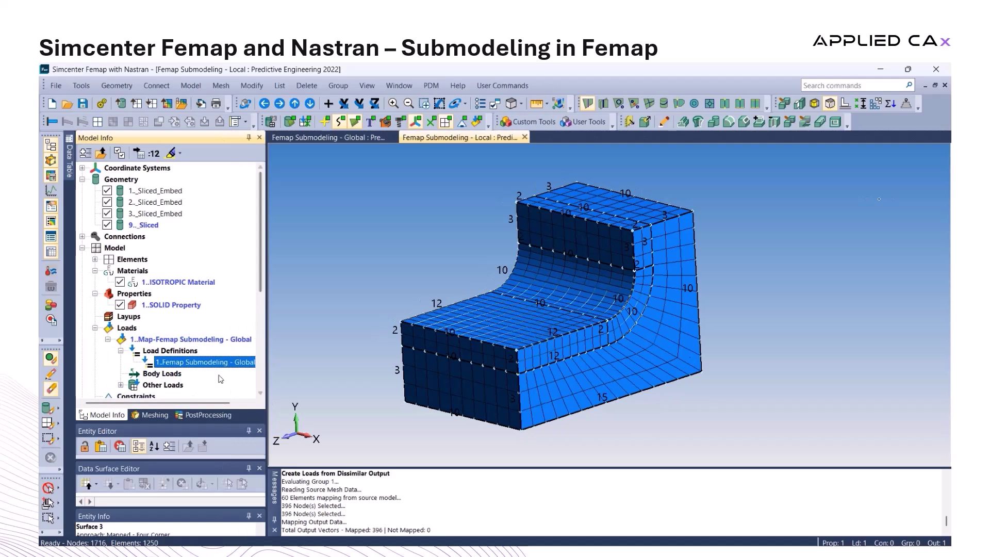
scroll(201, 343, "down", 3)
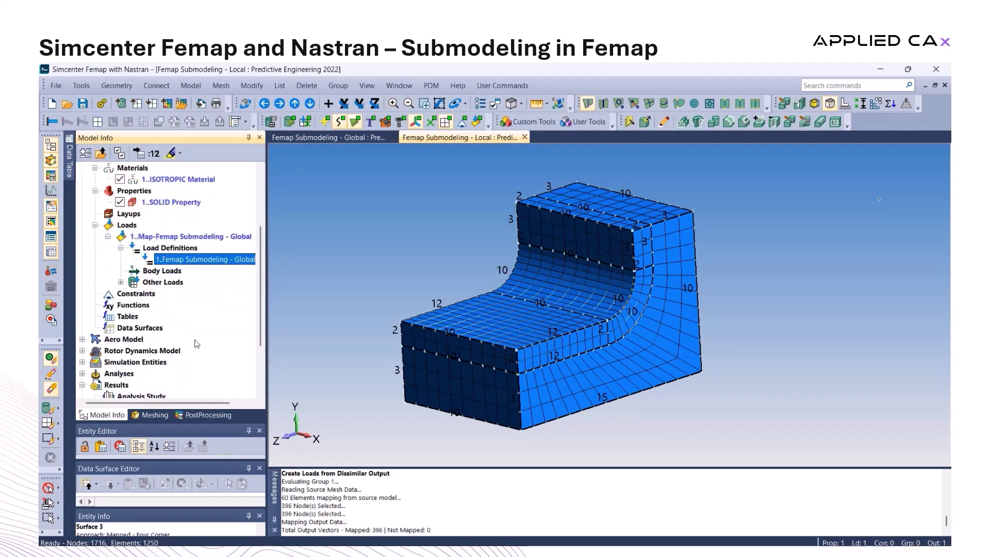
right_click(149, 293)
Create the new constraint set 1..Untitled
left_click(156, 299)
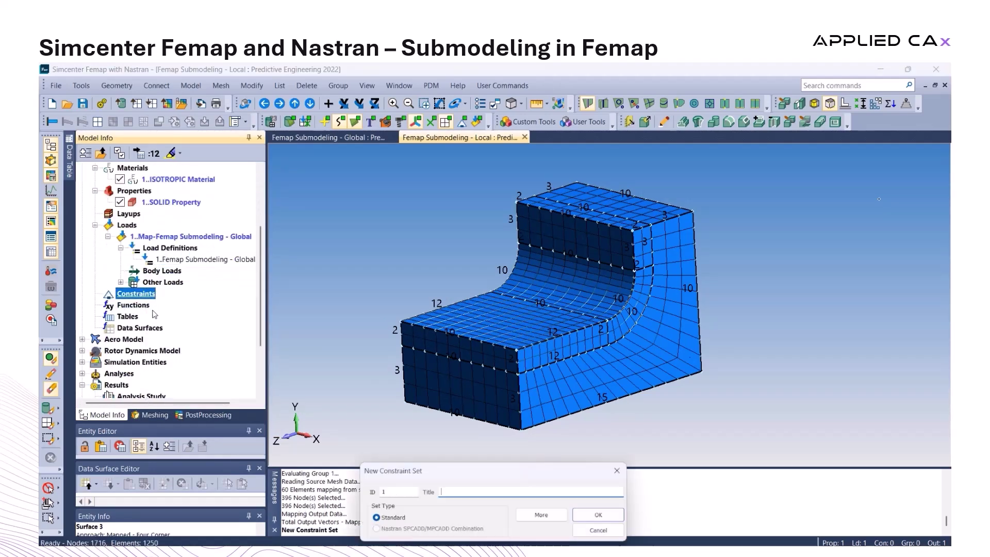
left_click(602, 516)
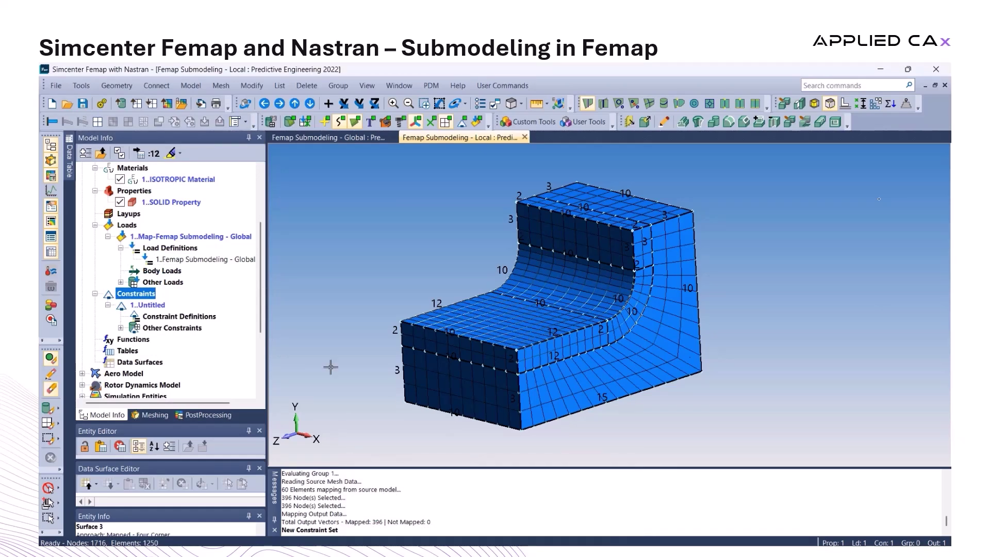
right_click(188, 315)
left_click(206, 326)
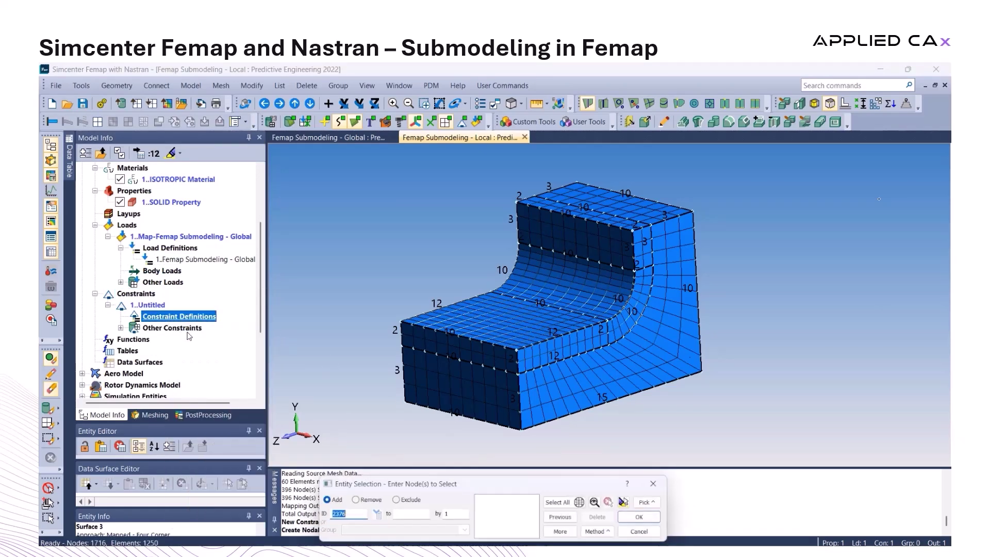
left_click(662, 487)
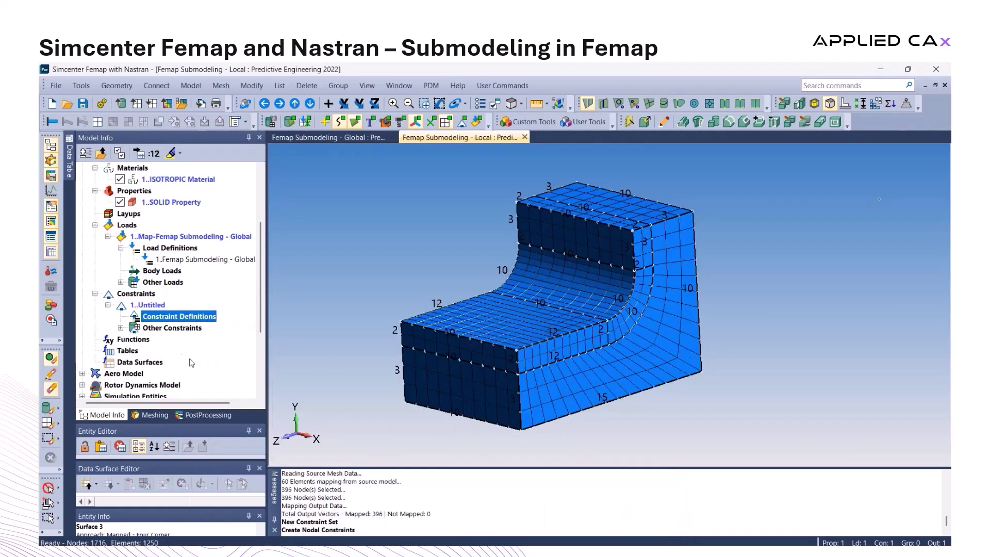
Fix TX, TY and TZ on six submodel surfaces using an Arbitrary constraint in CSys
right_click(177, 321)
left_click(203, 392)
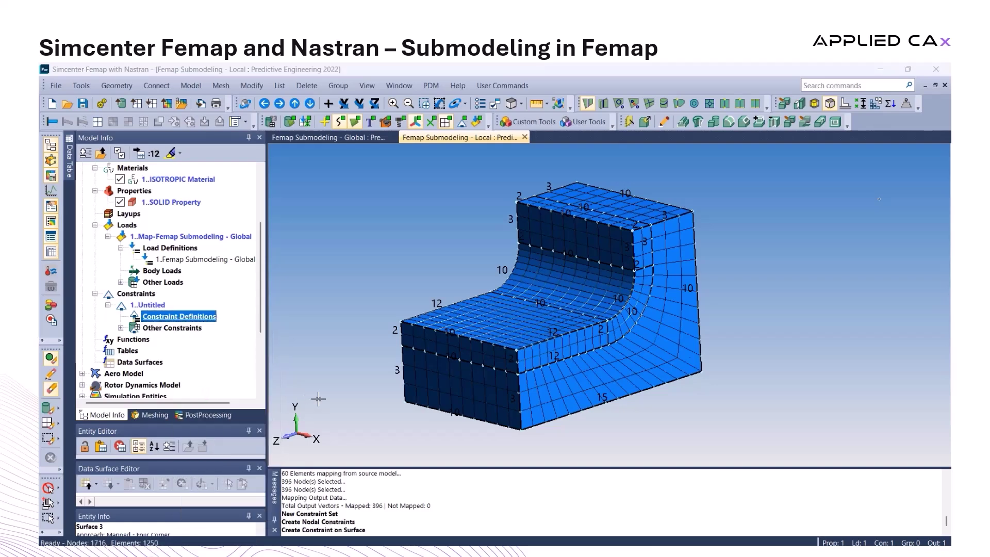
left_click(458, 347)
left_click(461, 387)
middle_click_drag(574, 394, 484, 336)
left_click(587, 447)
left_click(717, 281)
left_click(712, 213)
left_click(691, 198)
left_click(631, 502)
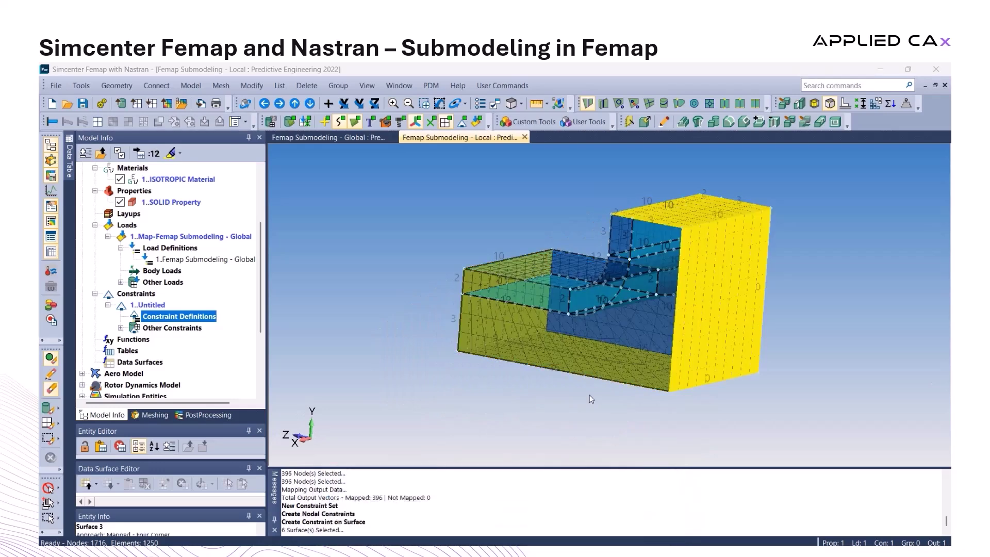
middle_click_drag(570, 407, 678, 410)
left_click(647, 518)
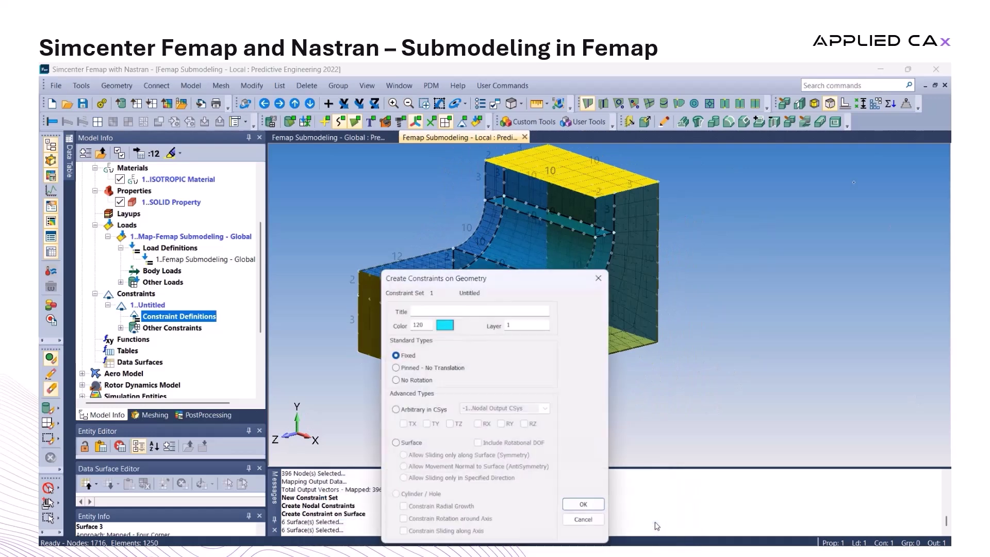
left_click(396, 409)
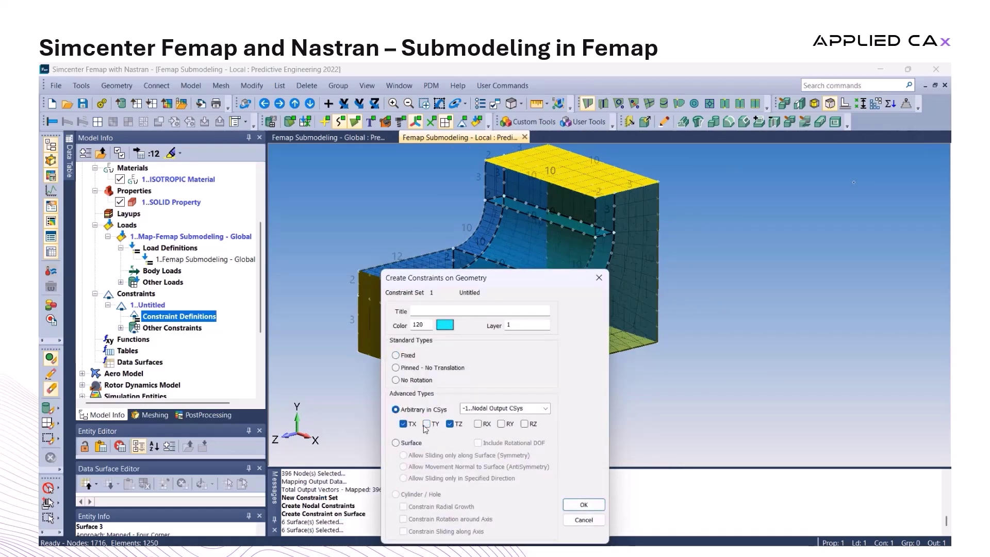
left_click(583, 504)
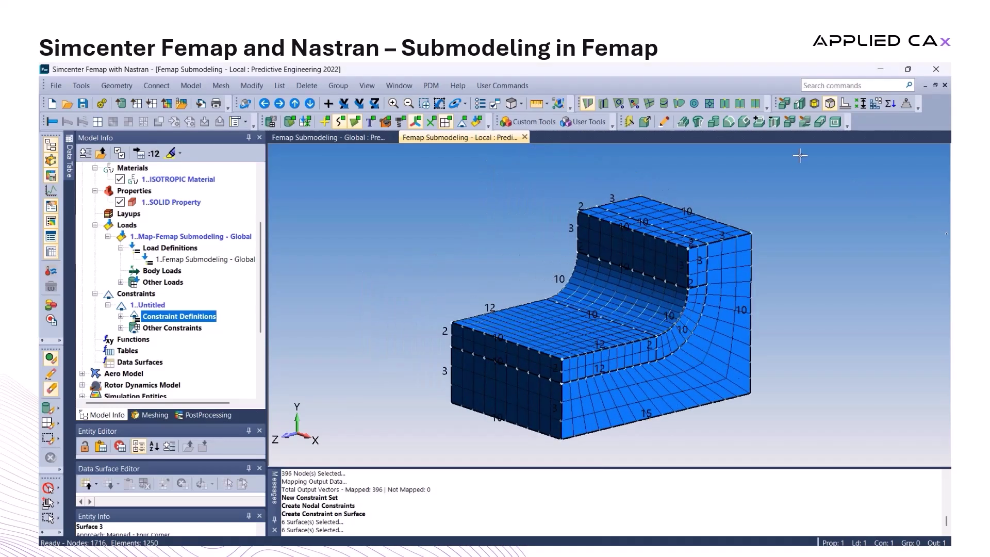
Hide the mesh size labels and show the constraint symbols on the submodel
left_click(830, 104)
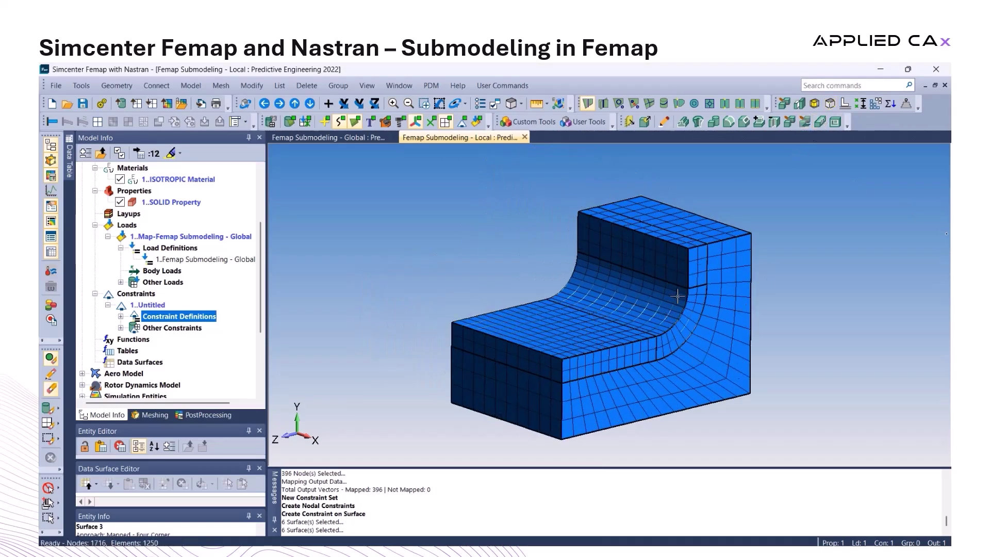
middle_click_drag(678, 295, 687, 299, "ctrl")
left_click(475, 126)
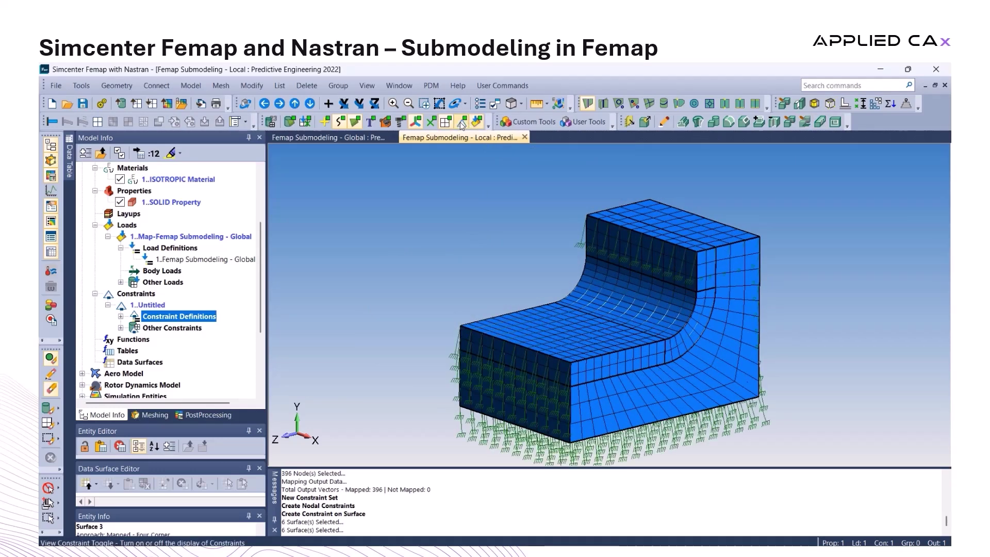
mouse_move(557, 265)
middle_mouse_down()
mouse_move(437, 273)
mouse_move(557, 258)
middle_mouse_up()
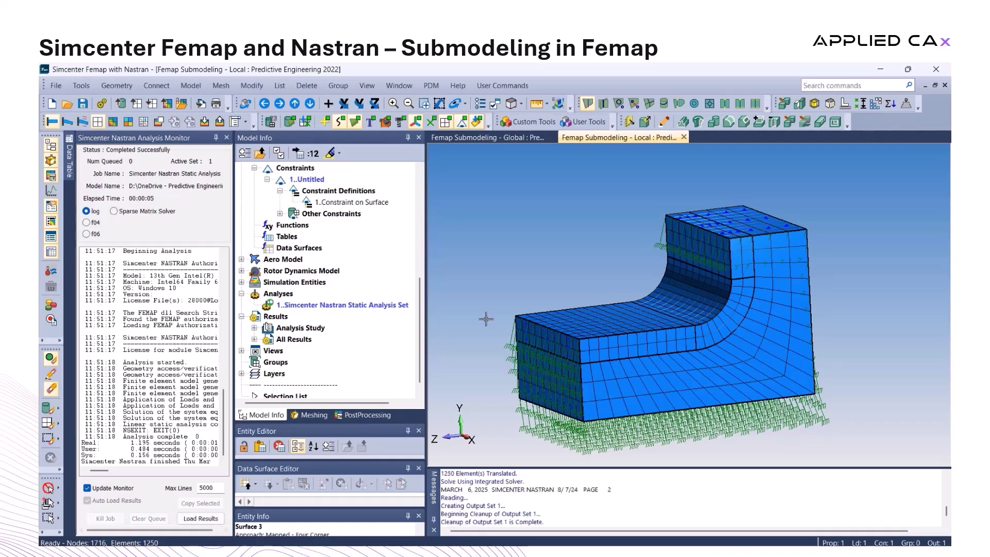
Close the Analysis Monitor once the Nastran static analysis has finished
middle_click_drag(596, 289, 621, 291)
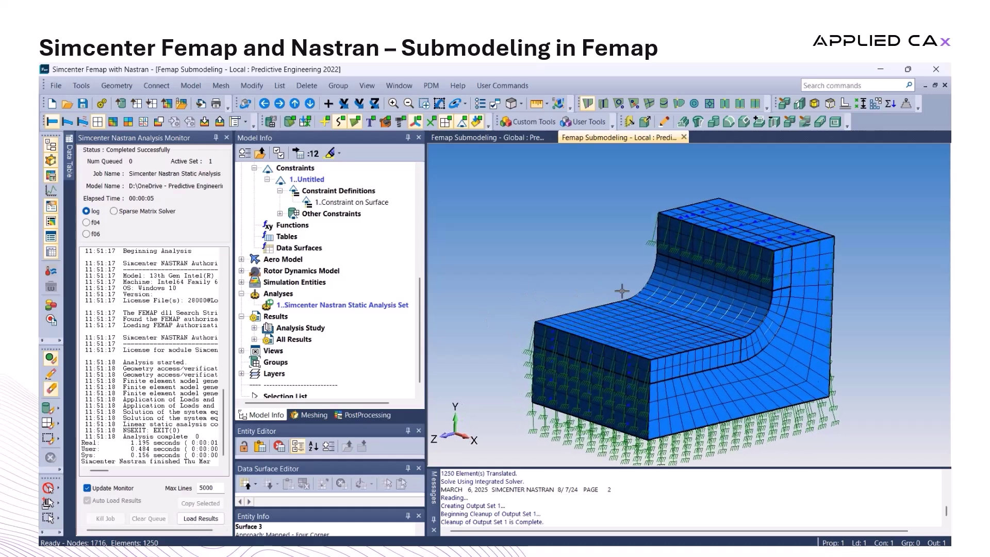
left_click(226, 138)
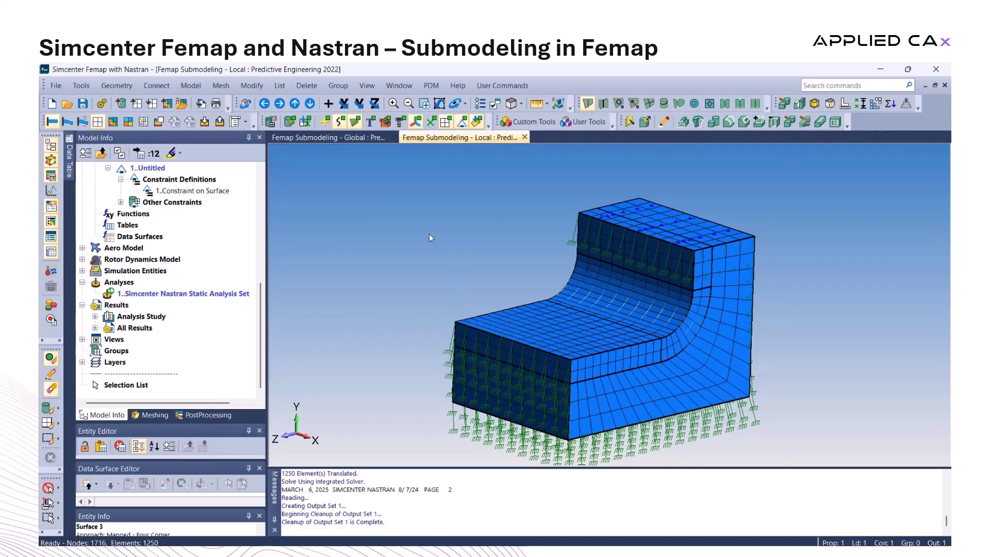
key("F5")
Contour the submodel with Solid Von Mises Stress from Simcenter NASTRAN Case 1, peaking at 24346
left_click(554, 431)
left_click(547, 518)
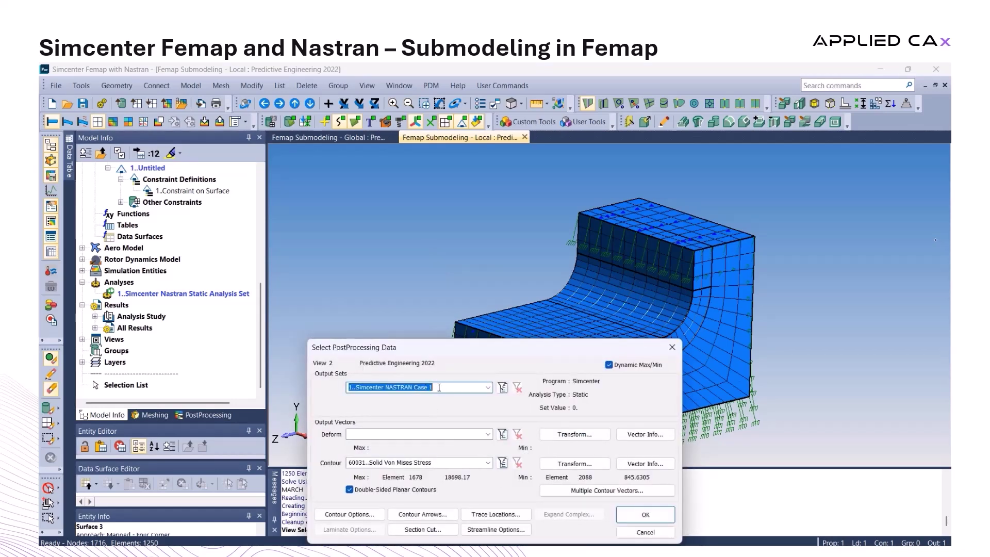
left_click(417, 388)
left_click(420, 390)
left_click(489, 463)
left_click(378, 450)
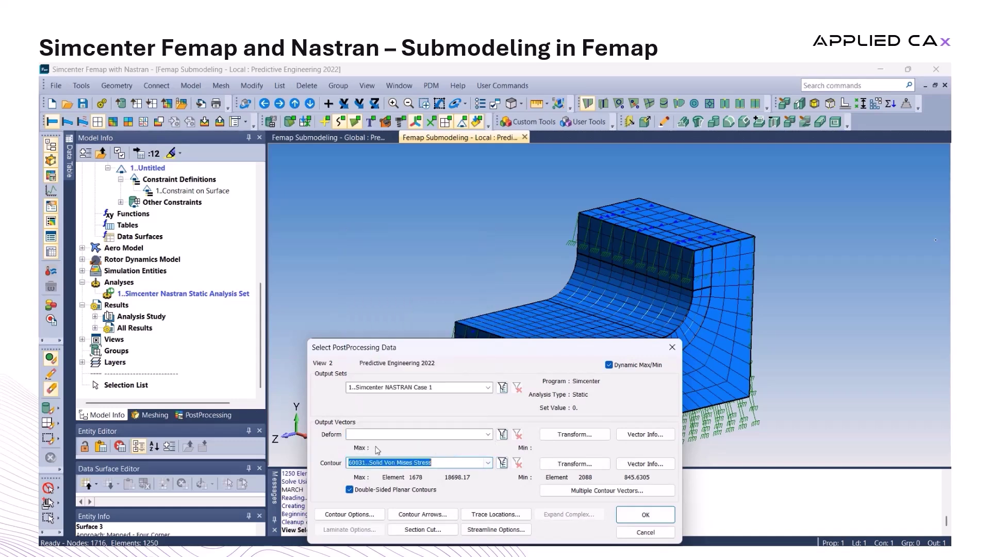
left_click(636, 516)
left_click(518, 534)
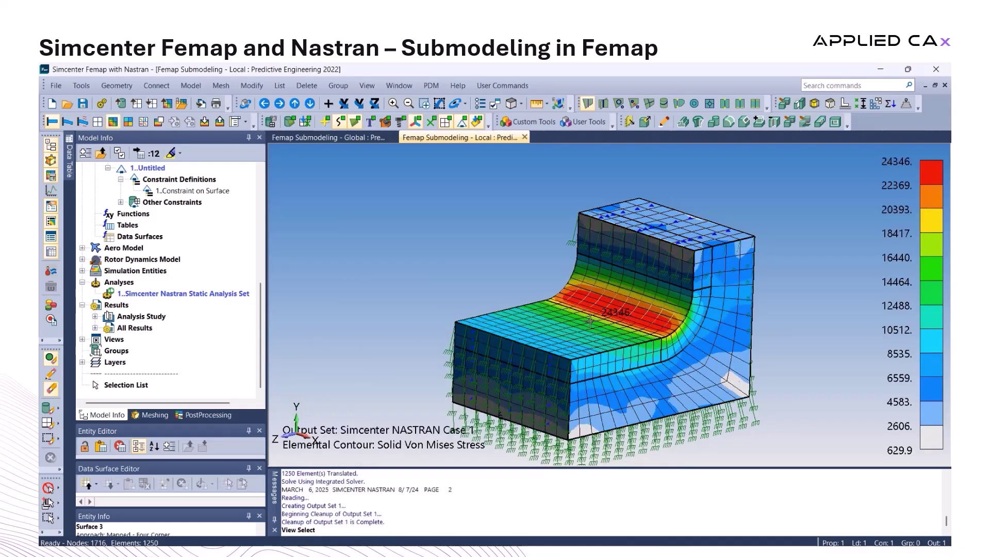
Hide the constraint symbols on the submodel's stress contour
left_click(463, 124)
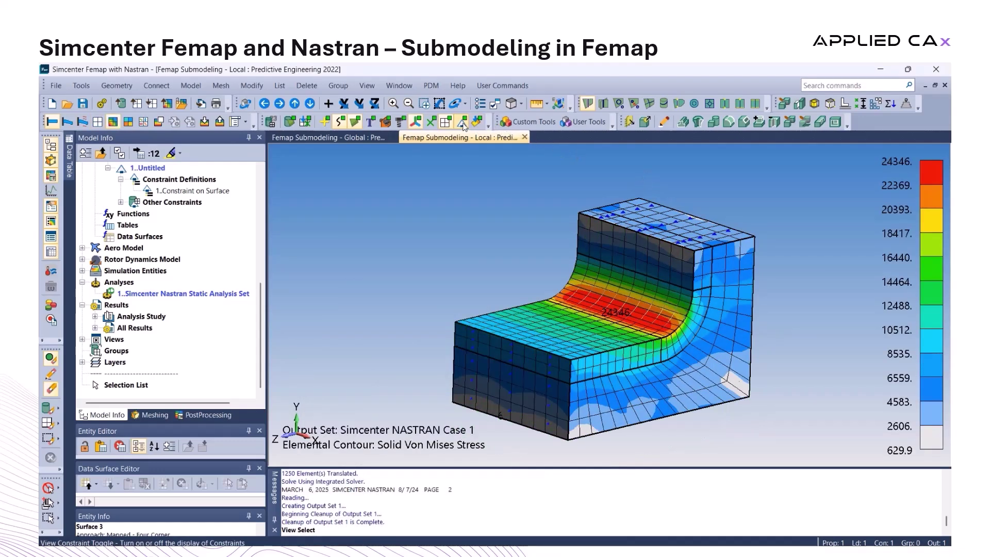
middle_click_drag(569, 332, 540, 317, "ctrl")
scroll(514, 260, "up", 1)
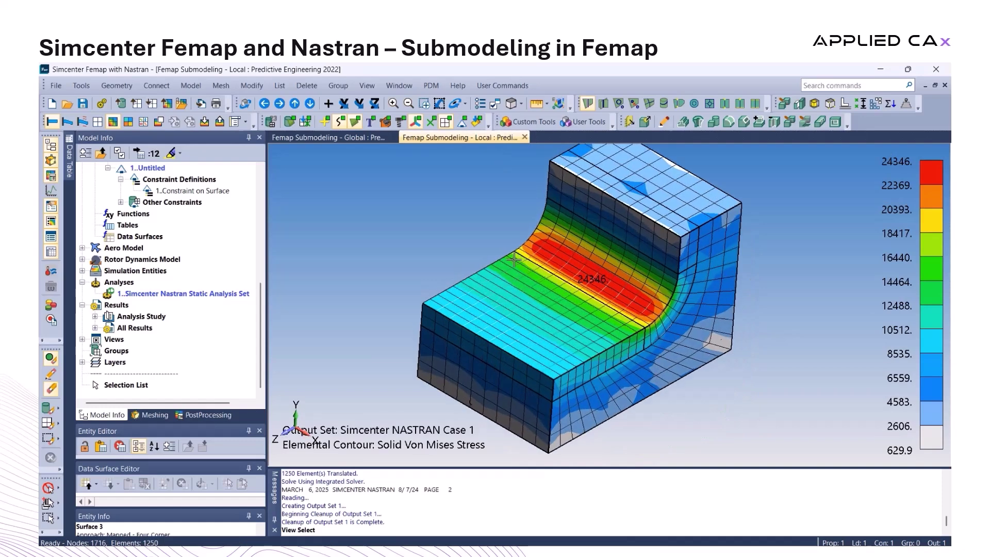
scroll(514, 259, "up", 1)
Hide the curve lines, then bring forward the global model's von Mises contour peaking at 13722
left_click(341, 124)
middle_click_drag(570, 289, 612, 282, "ctrl")
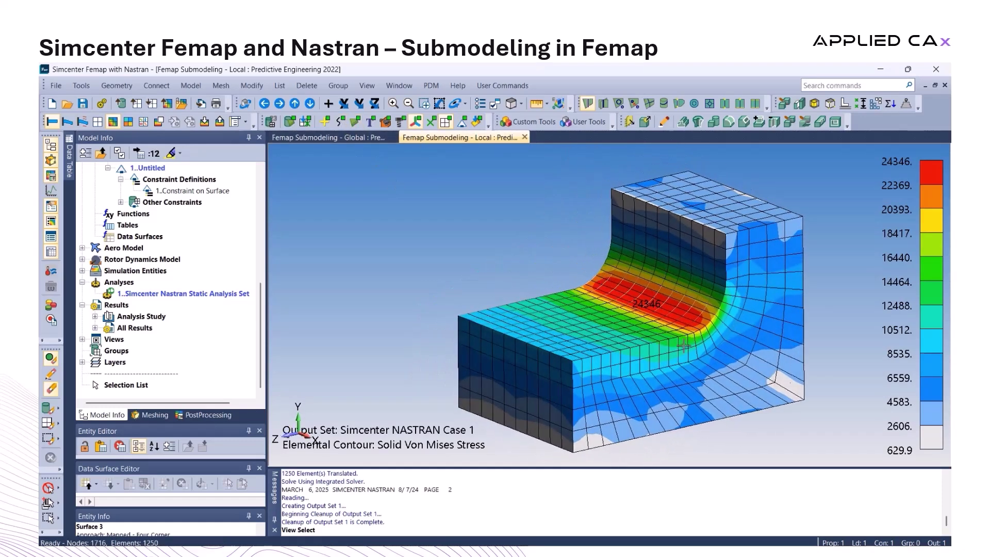
scroll(669, 327, "up", 2)
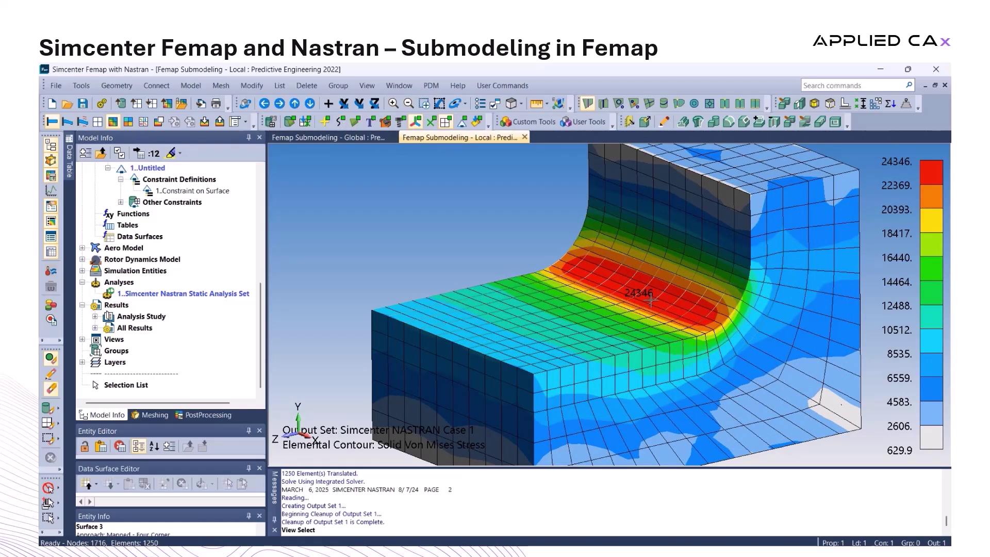
scroll(651, 299, "down", 3)
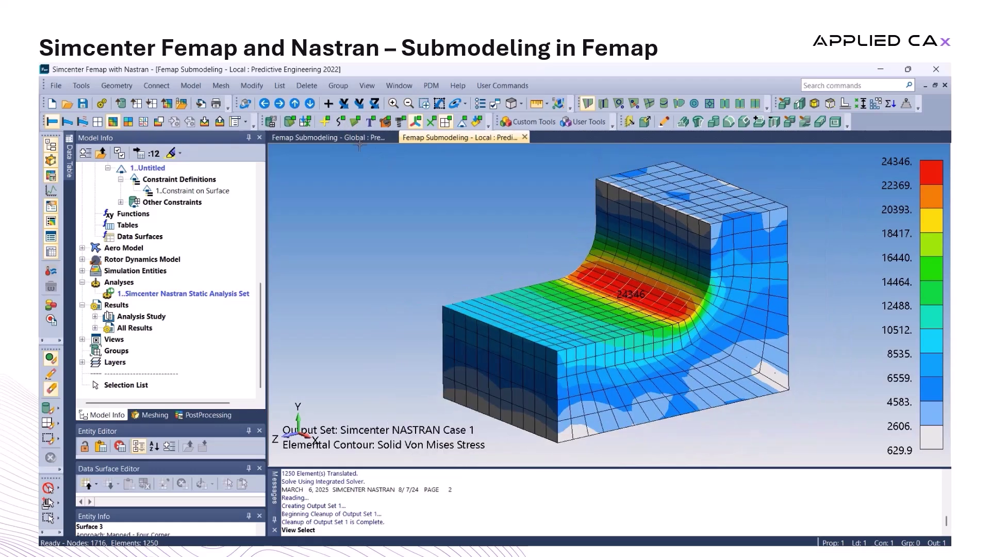
left_click(359, 138)
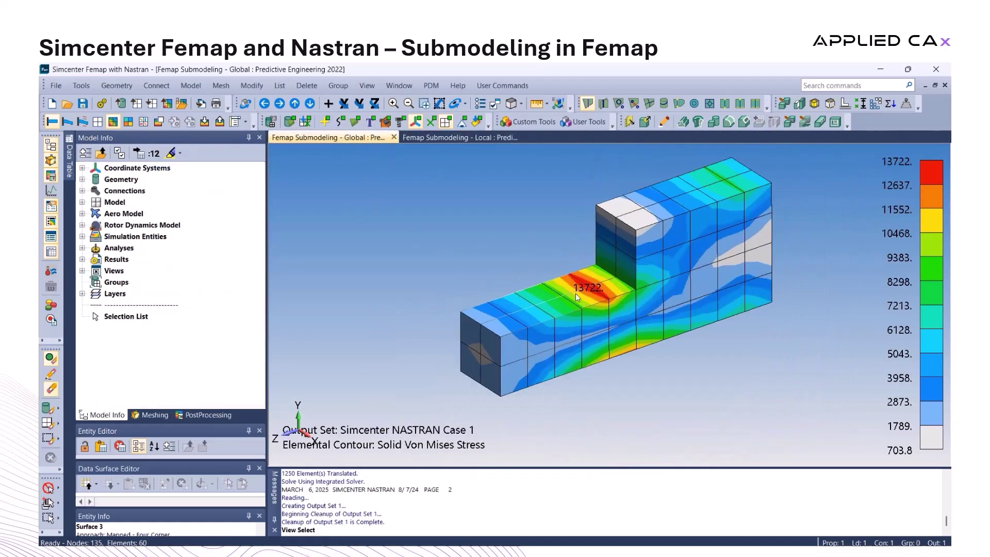
Tile the global and local model windows vertically to compare their von Mises stress peaks
scroll(576, 297, "up", 1)
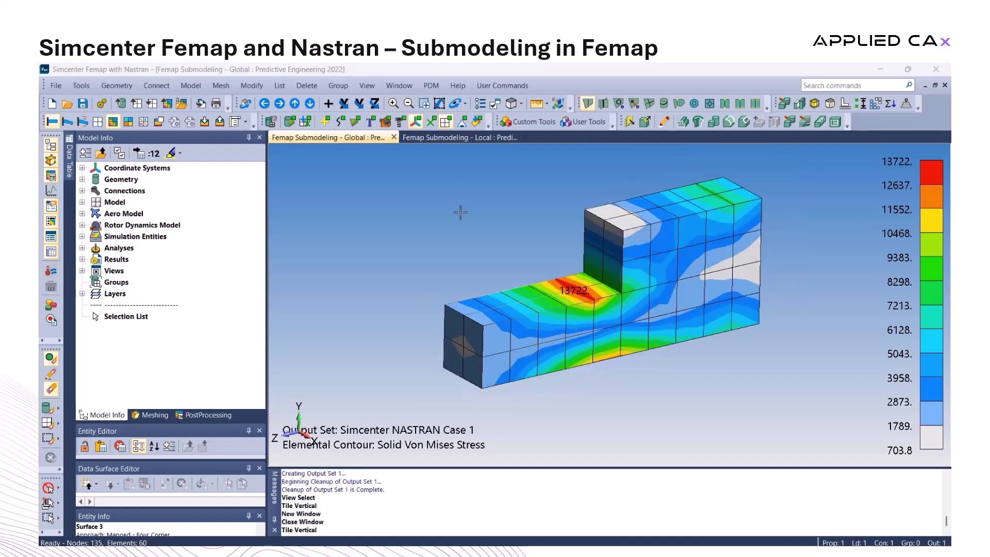
left_click(372, 86)
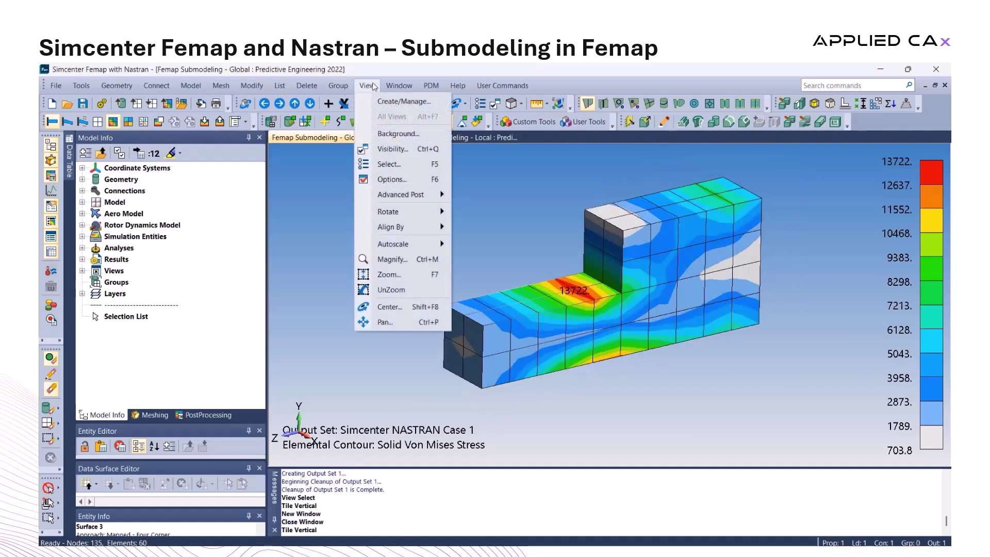
mouse_move(399, 86)
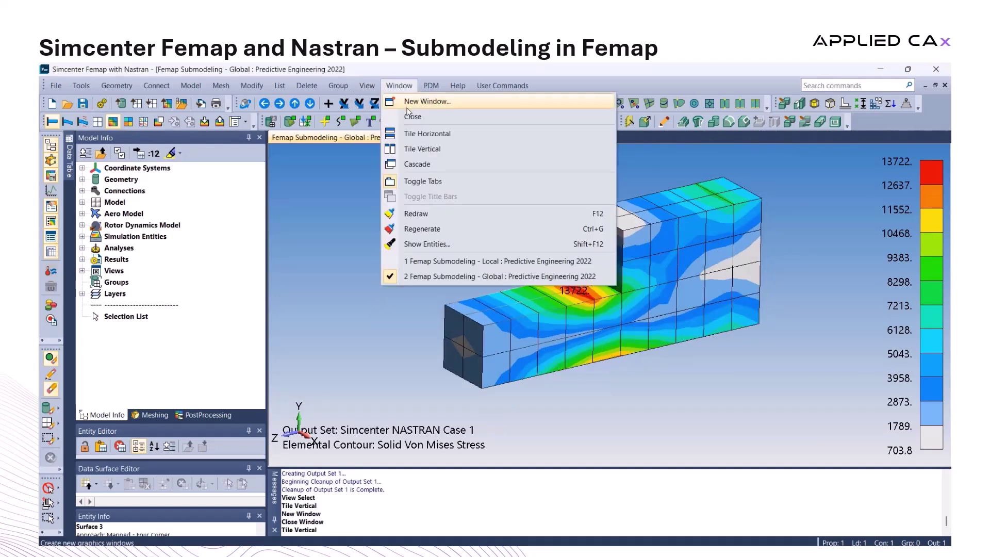
left_click(418, 150)
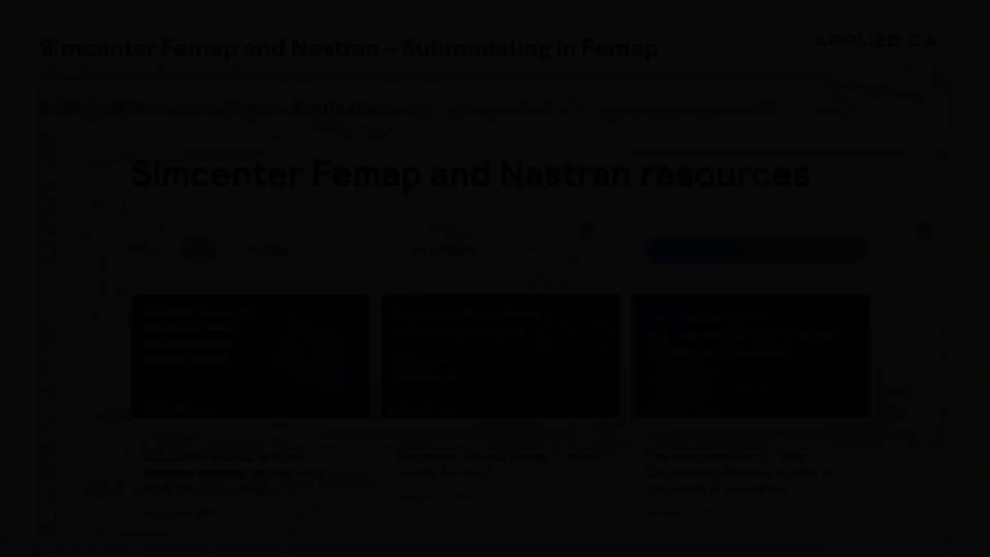